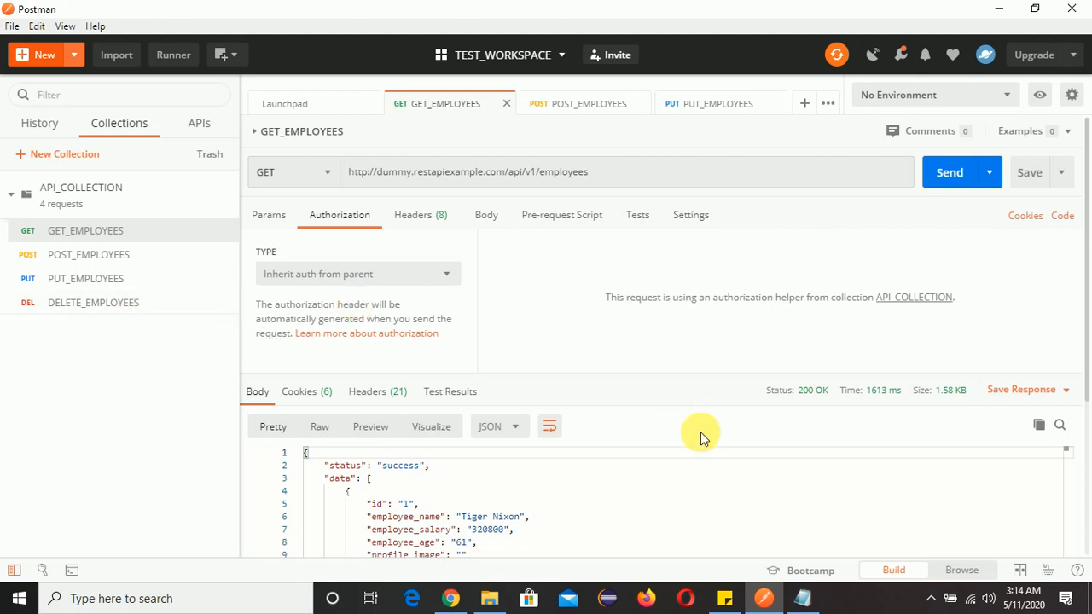
Review the tutorial notes on collections and the sample GET and POST requests for reqres.in
click(802, 597)
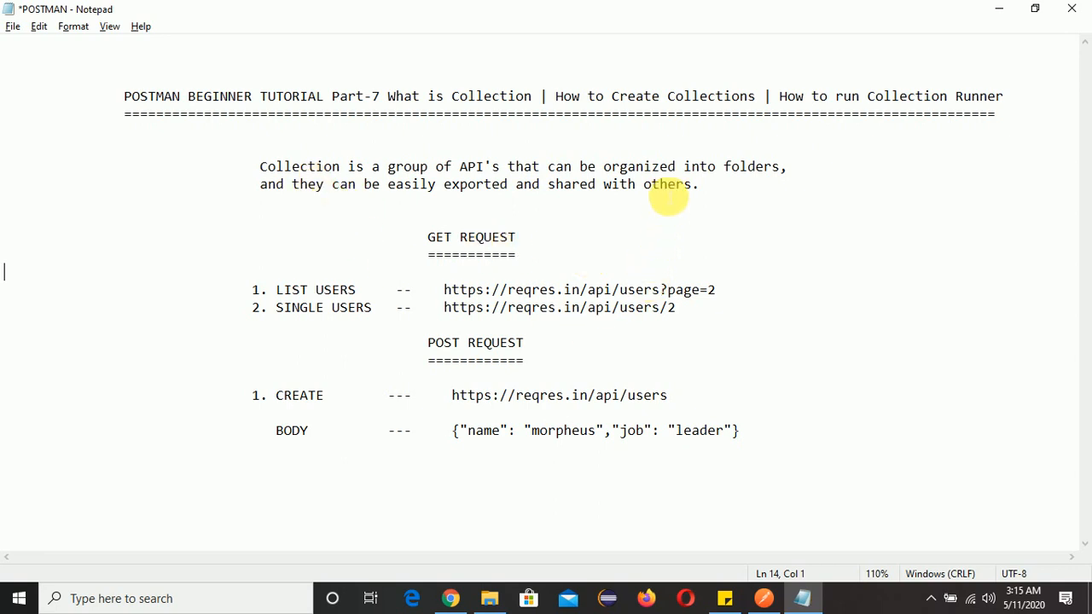
key(Up)
key(Up)
key(Up)
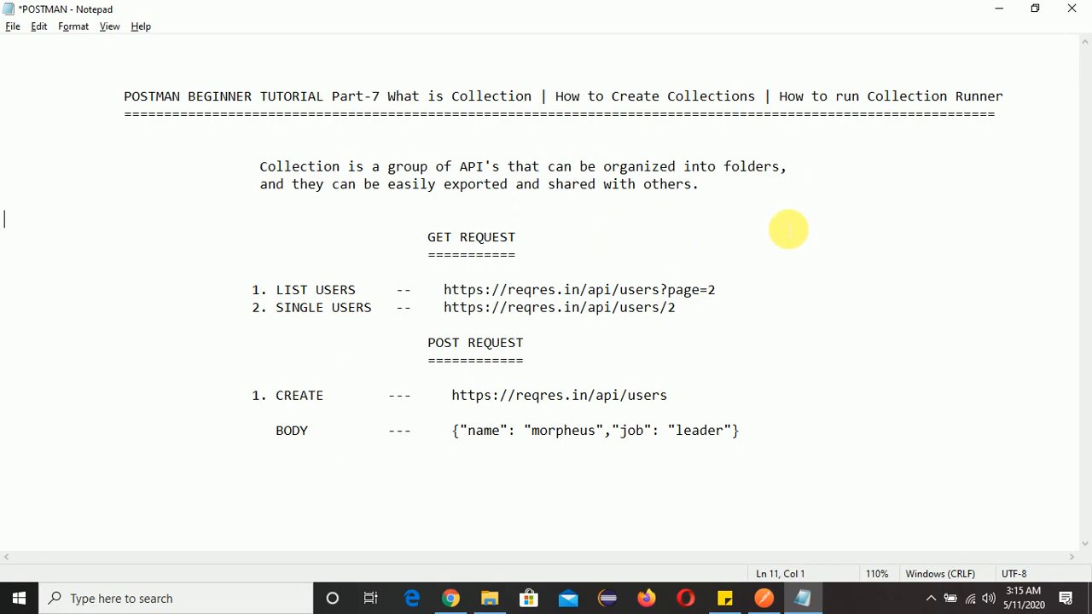
click(765, 347)
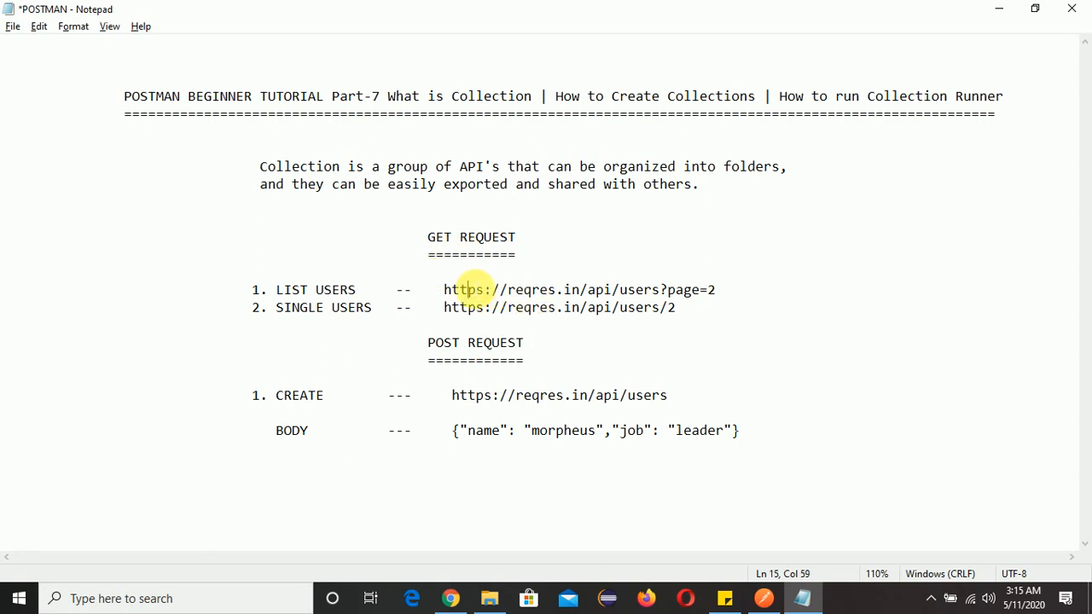
click(852, 261)
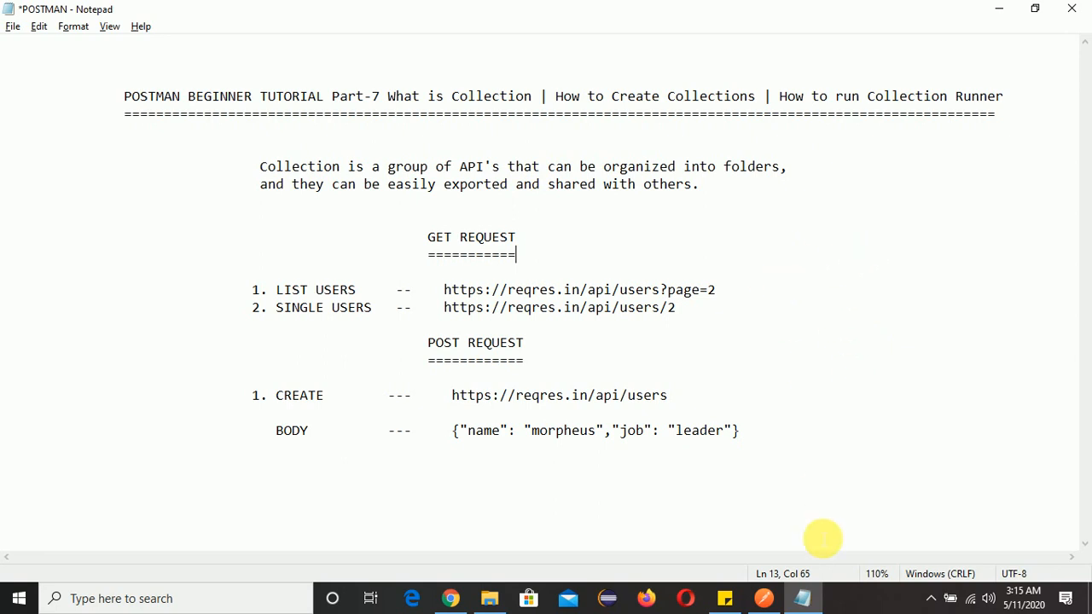
Start a new collection named API_COLLECTION1 and set its authorization type to Basic Auth
click(766, 606)
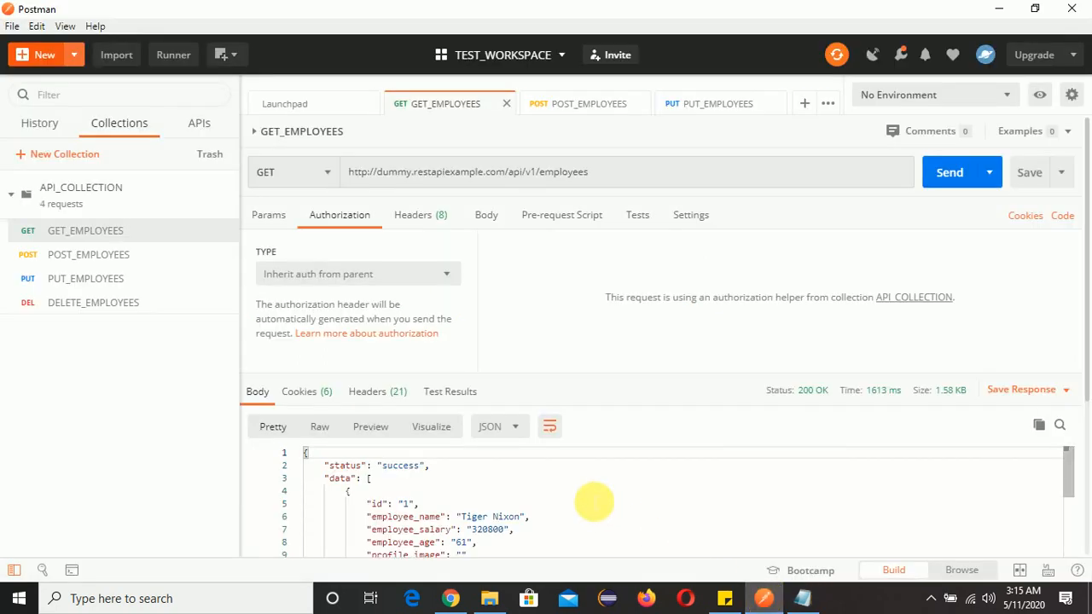
click(41, 54)
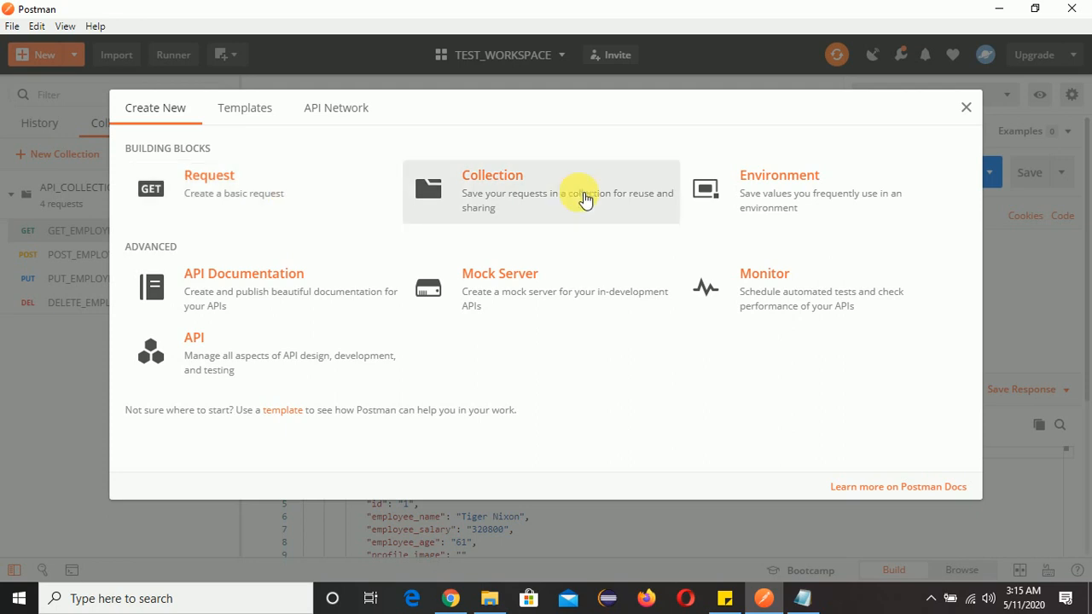
click(534, 182)
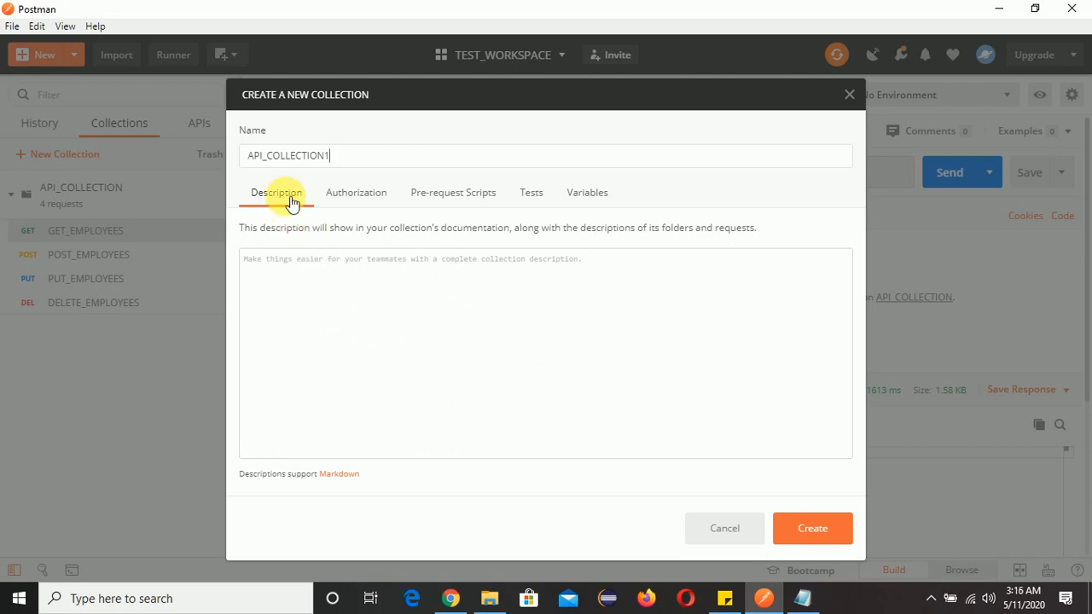
click(355, 200)
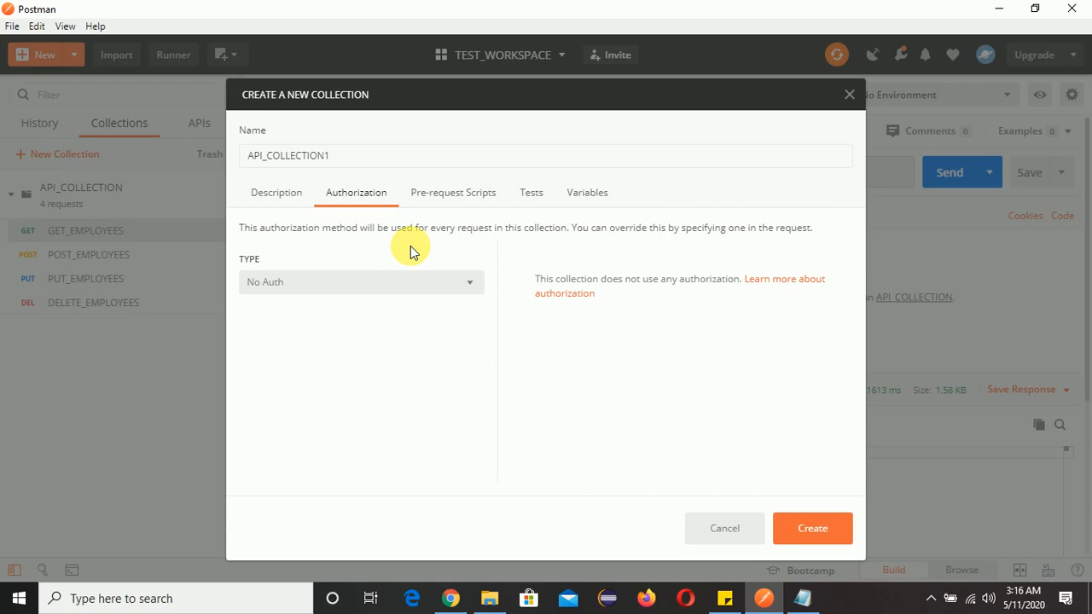
click(476, 290)
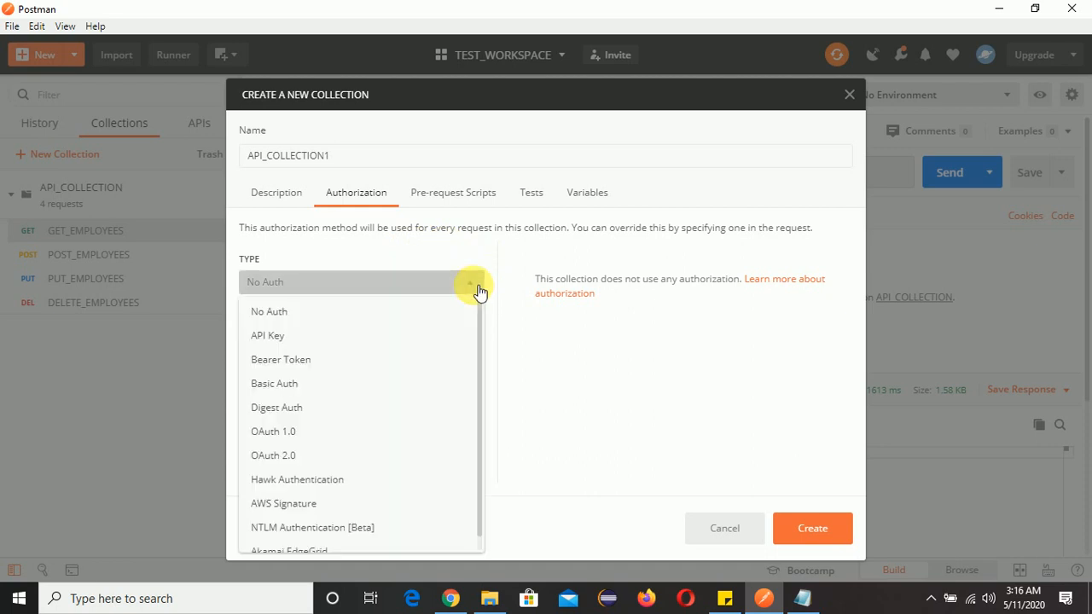
click(339, 383)
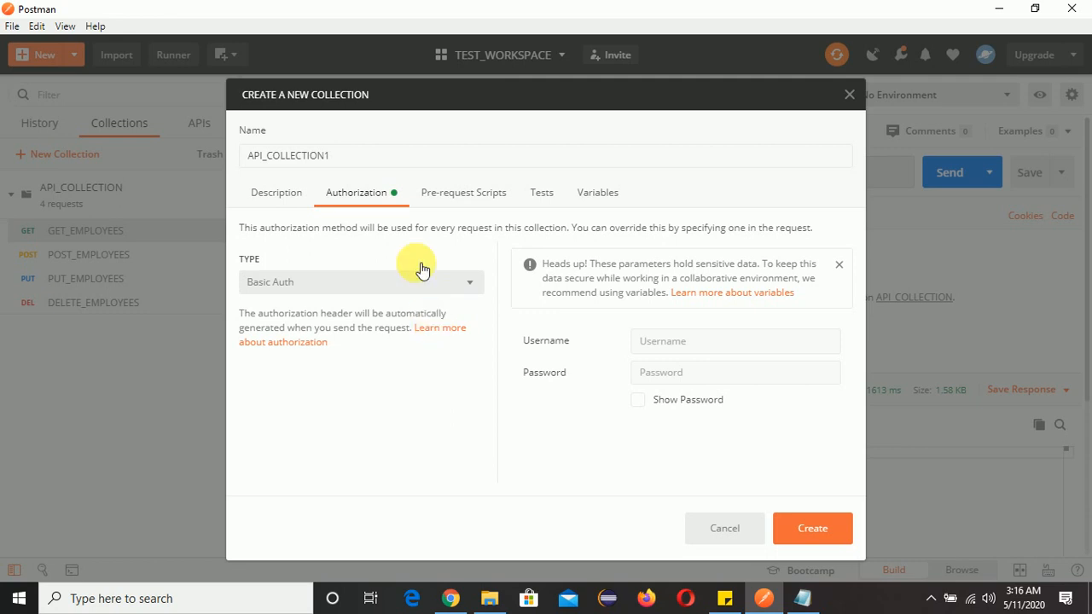
Create the collection after reviewing its Pre-request Scripts, Tests and Variables settings
drag(340, 156, 248, 155)
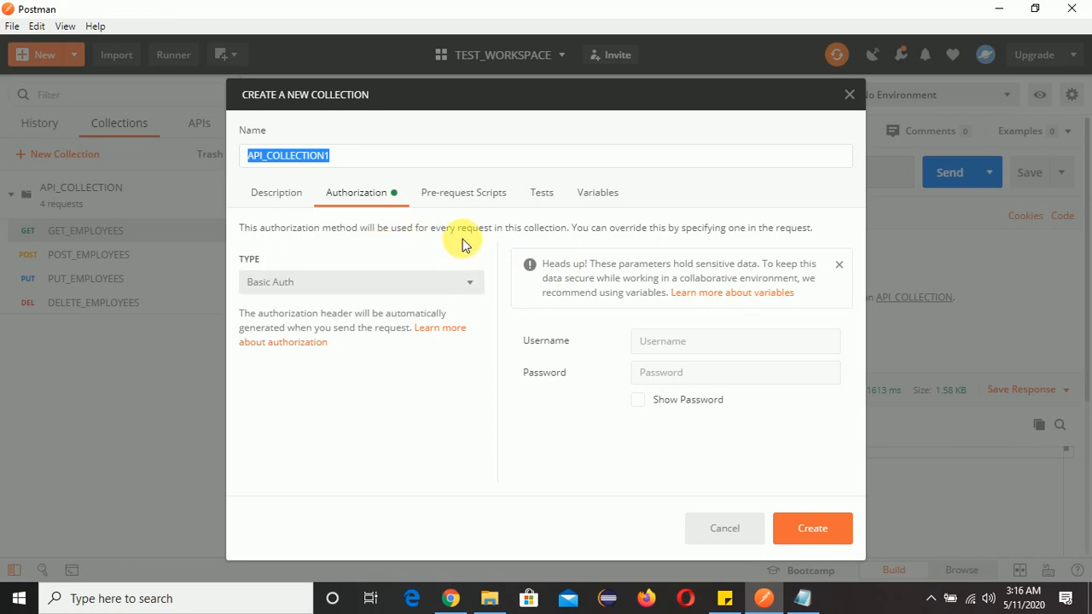
click(452, 202)
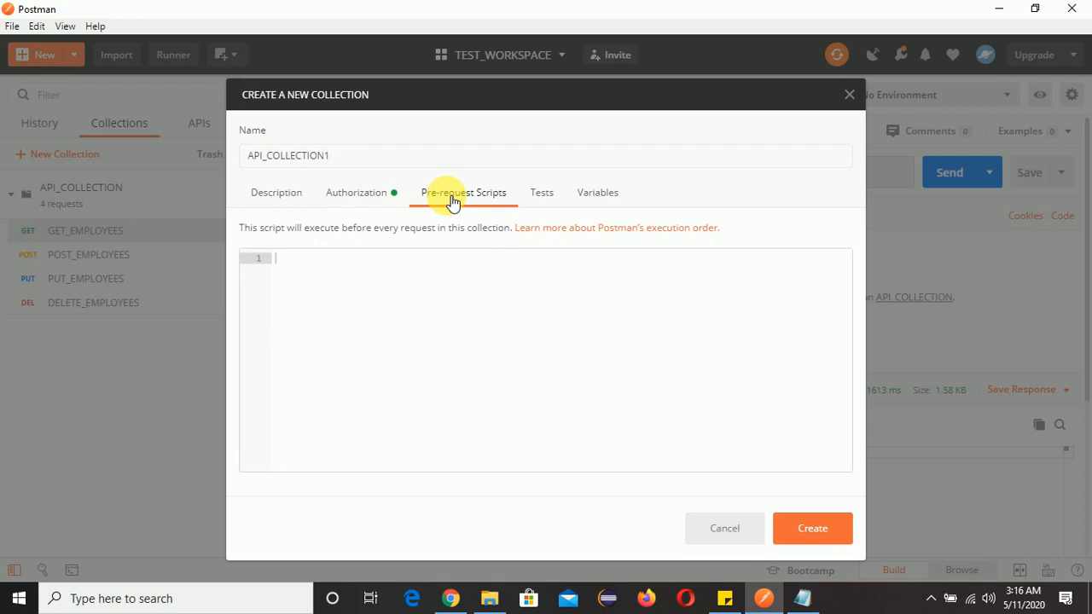
click(544, 200)
click(601, 195)
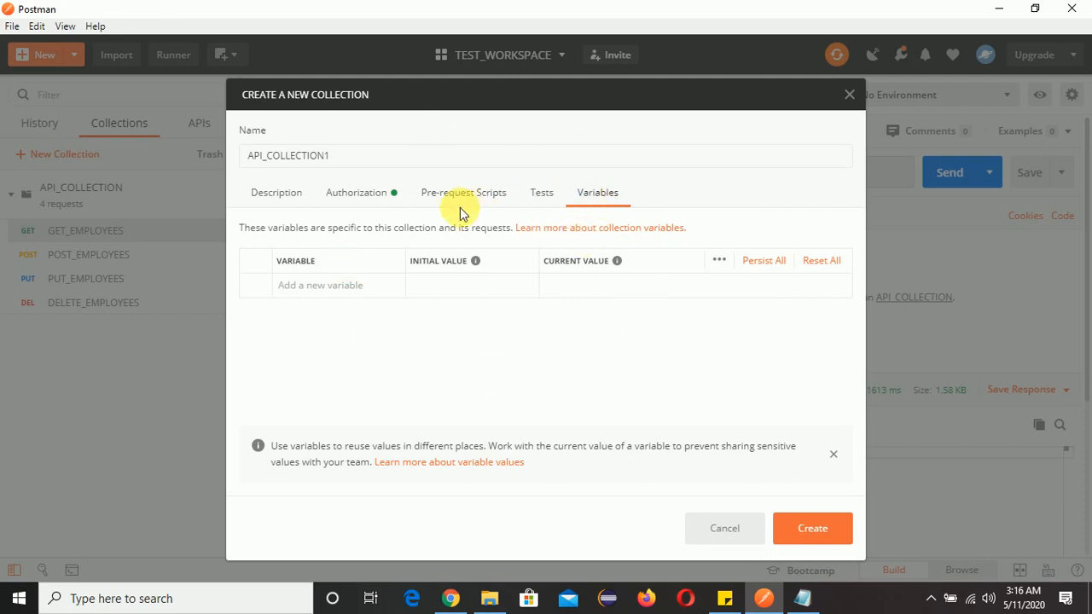
click(484, 205)
click(533, 200)
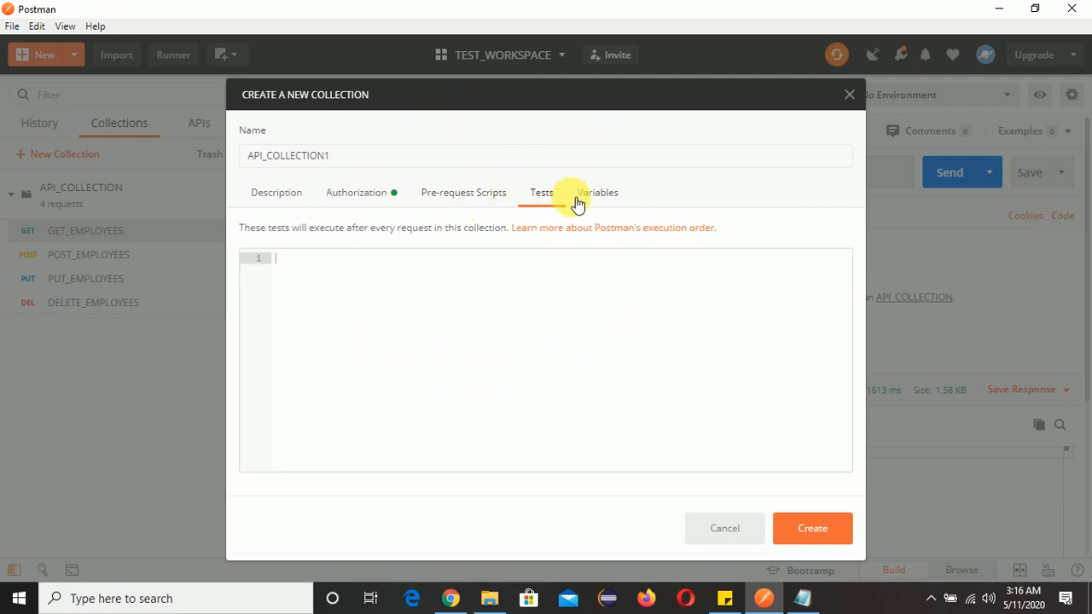
click(619, 199)
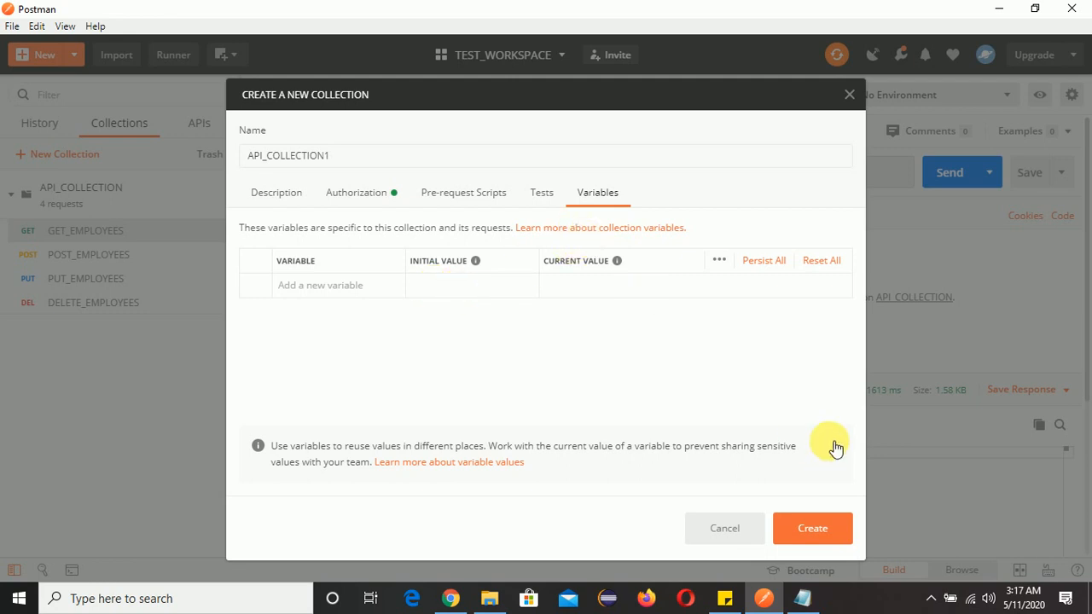
click(814, 528)
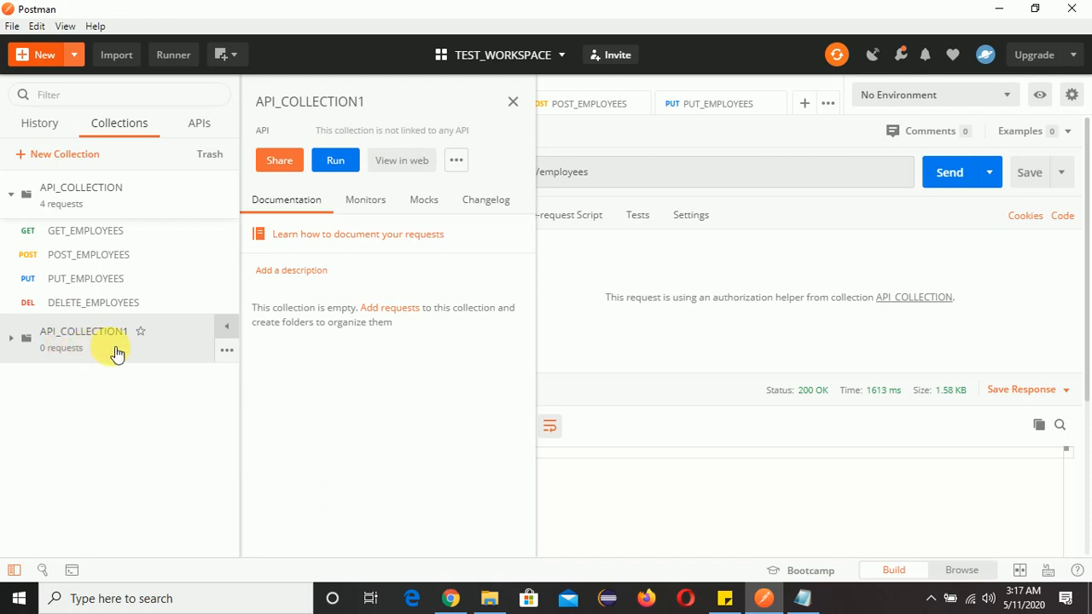
Compare the request list in the notes with the endpoints listed on the reqres.in website
click(802, 597)
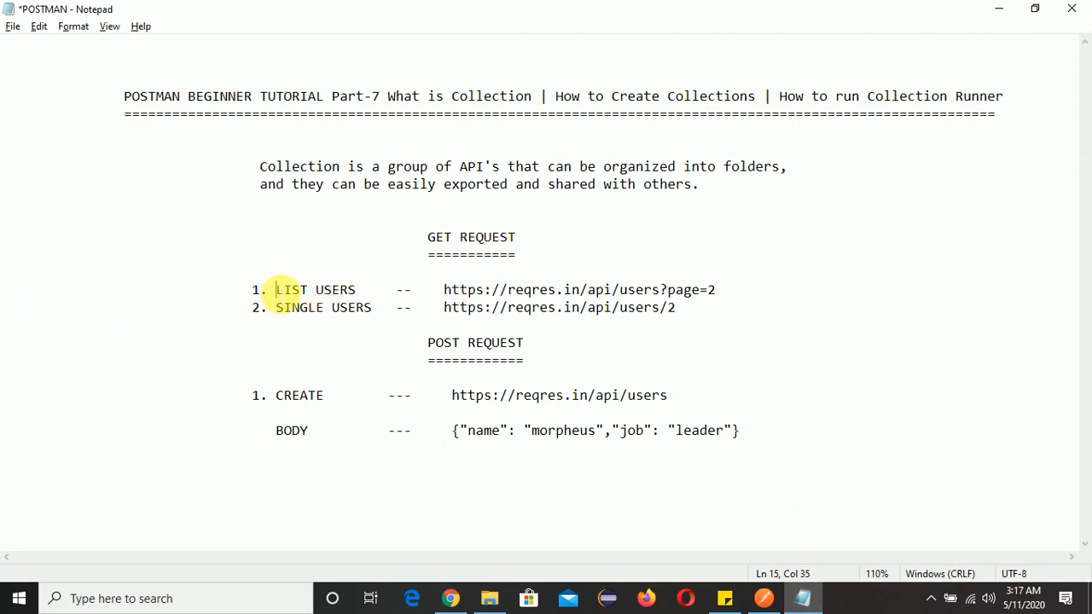
drag(282, 290, 373, 309)
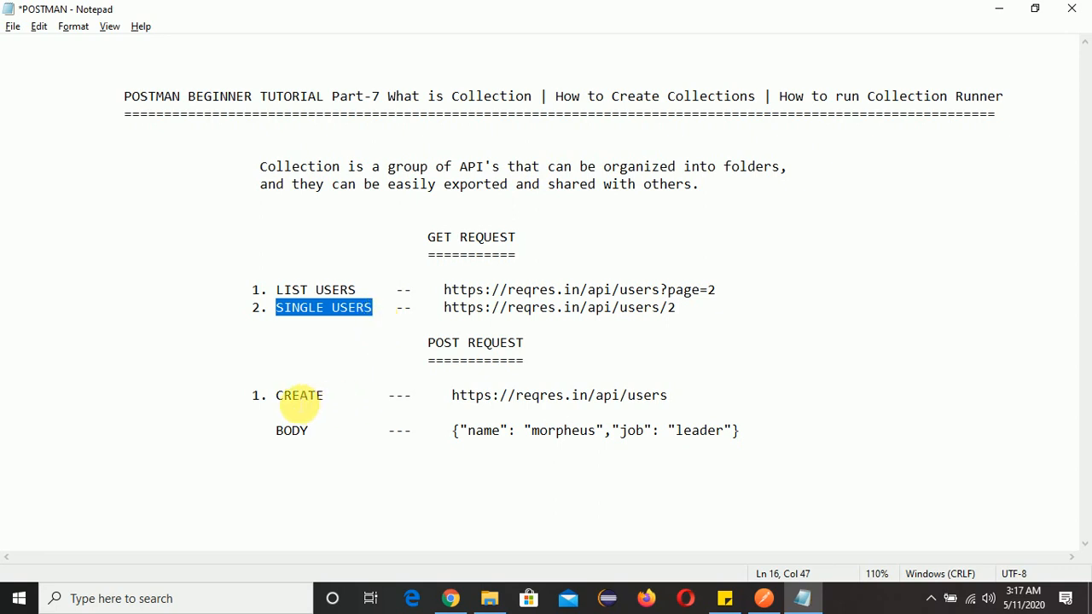
drag(284, 398, 329, 399)
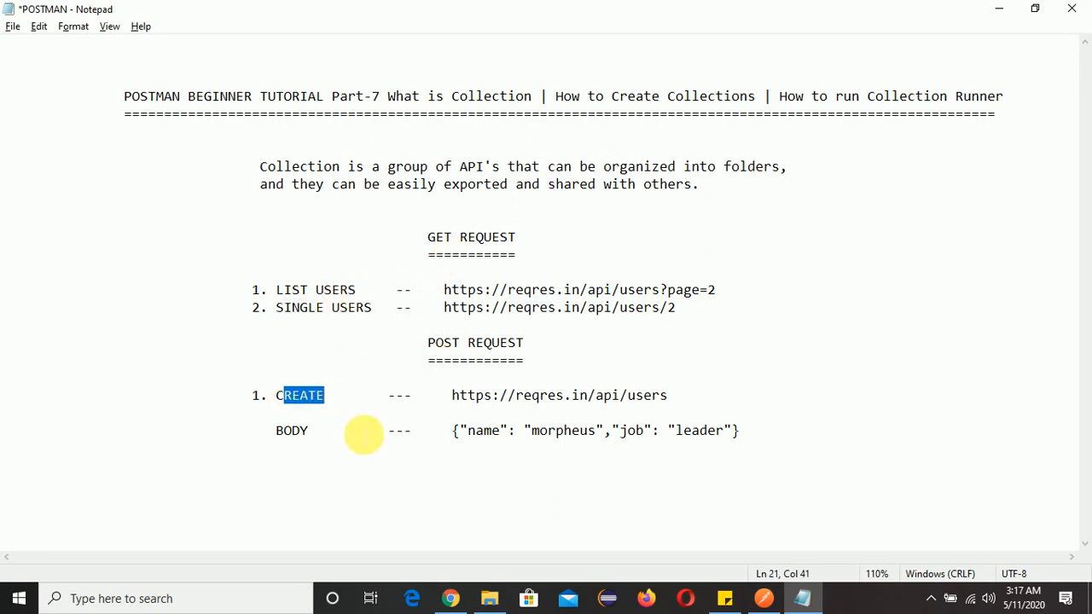
click(300, 397)
click(474, 344)
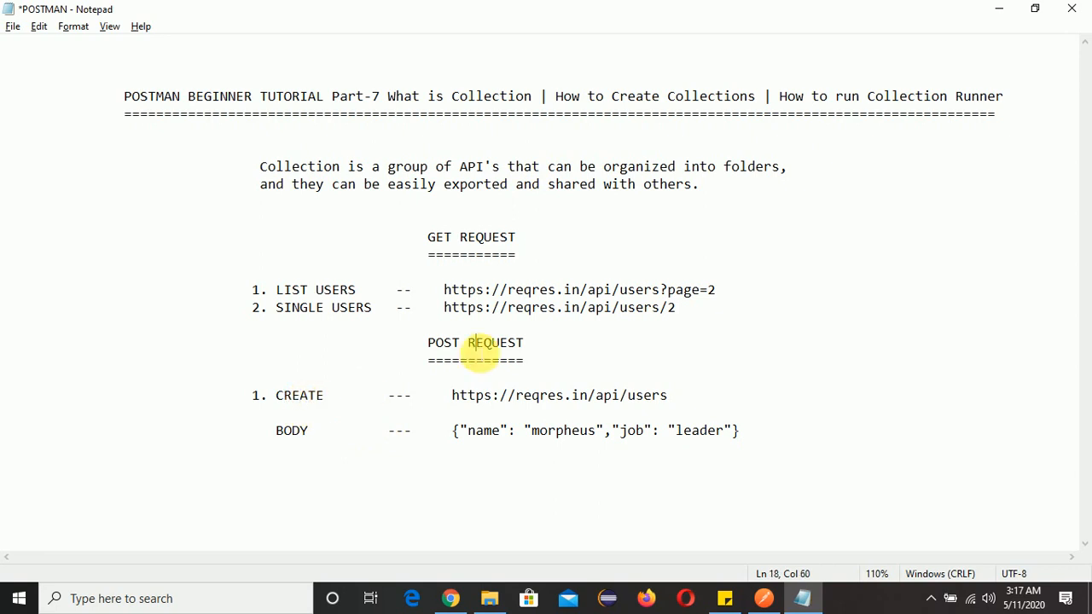
click(452, 601)
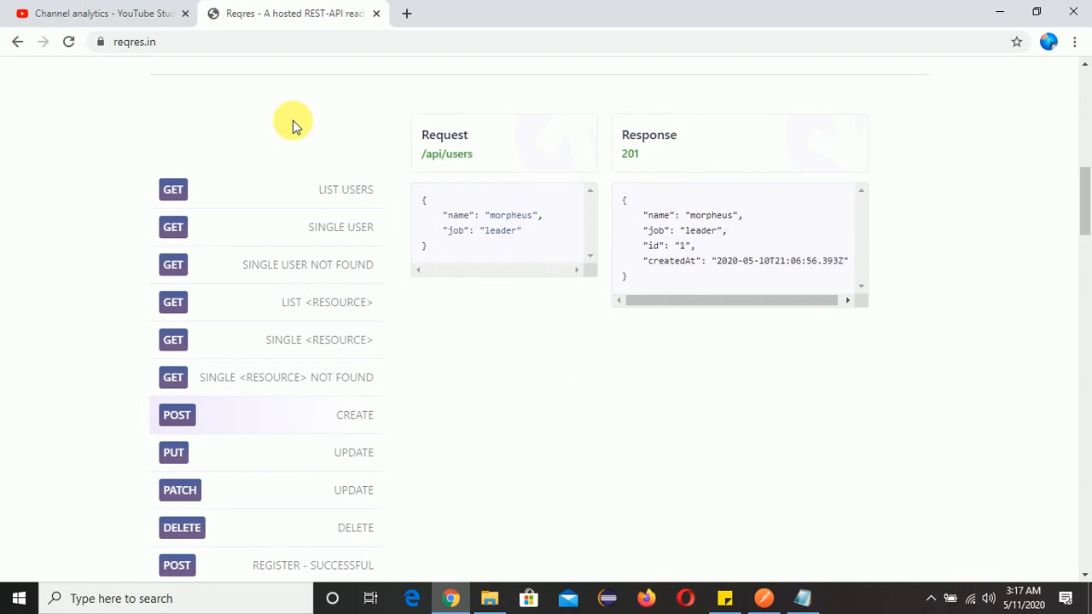
drag(182, 42, 117, 63)
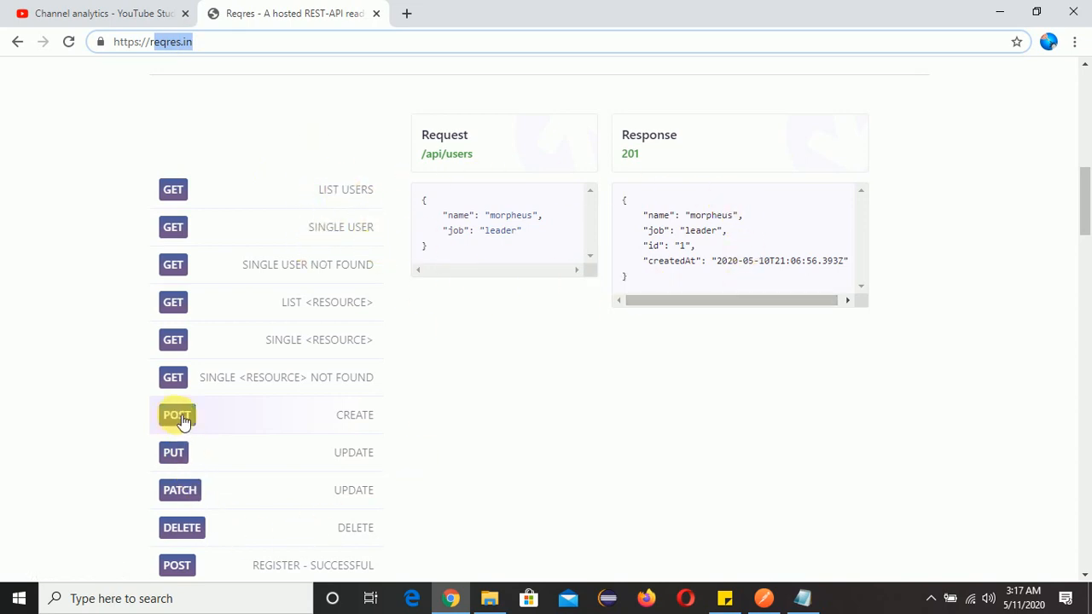
click(803, 599)
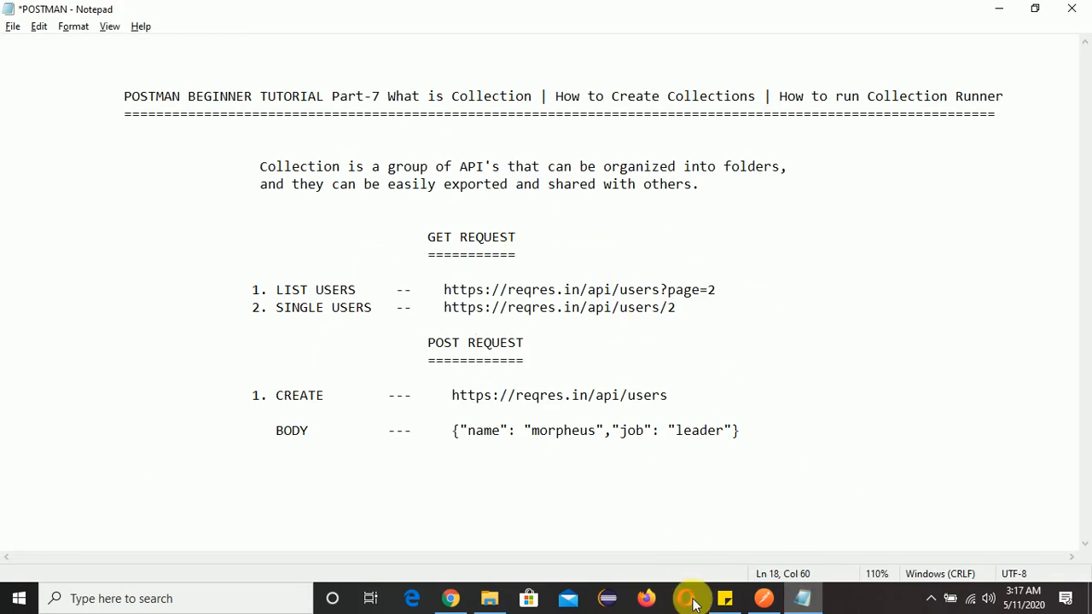
click(765, 598)
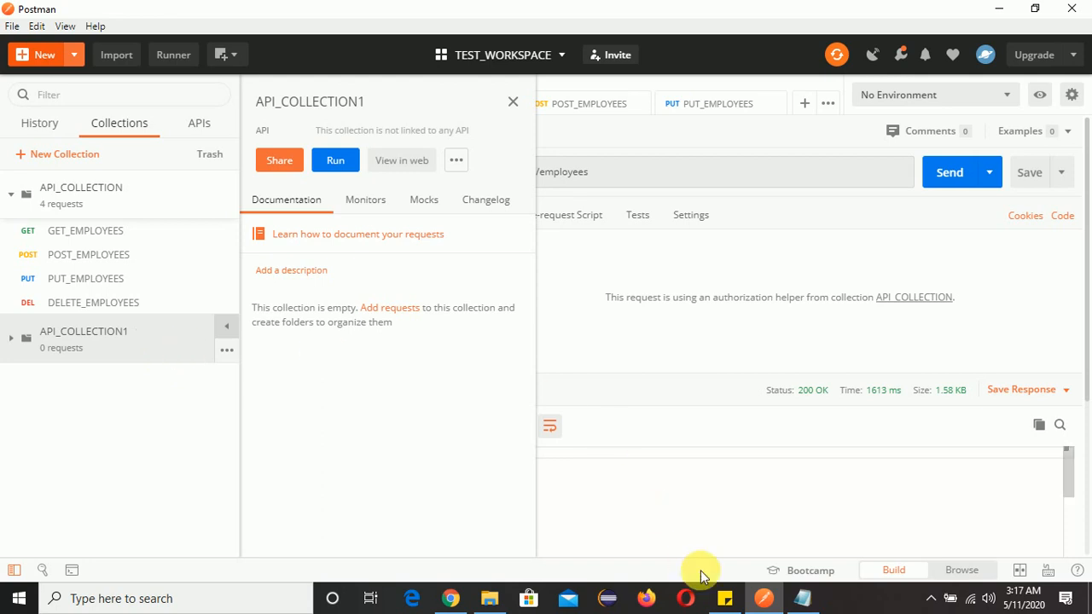
click(802, 599)
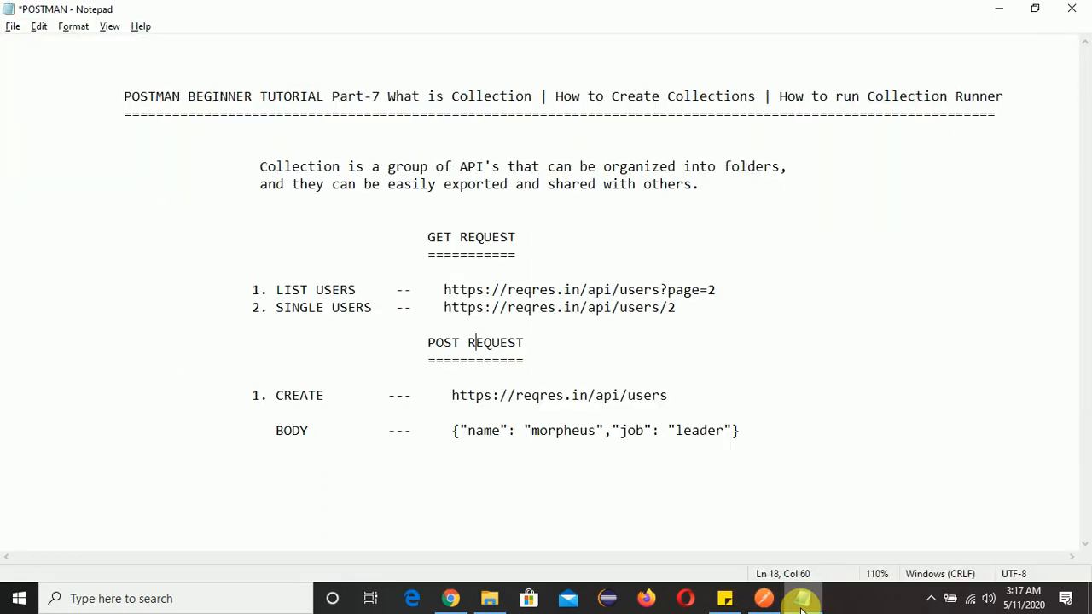
click(801, 602)
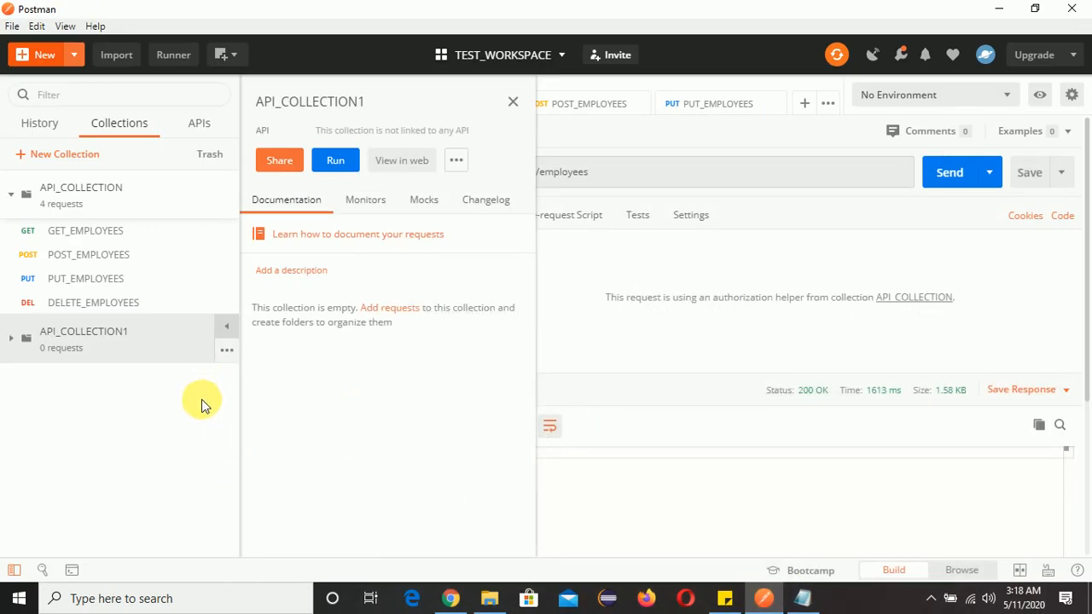
Add a folder named GET to the API_COLLECTION1 collection
click(512, 104)
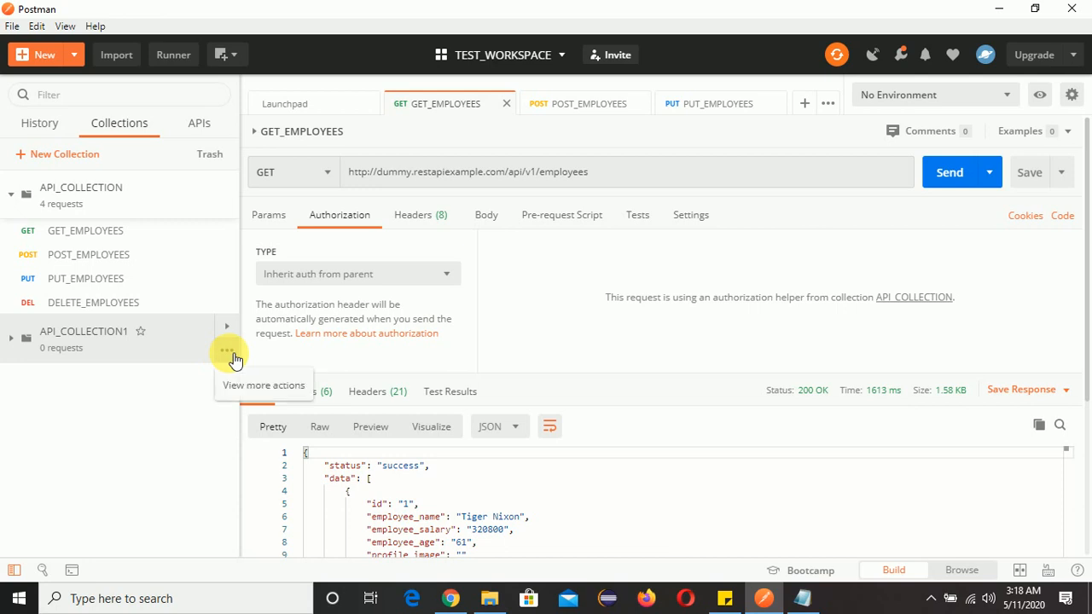
right_click(151, 358)
click(132, 407)
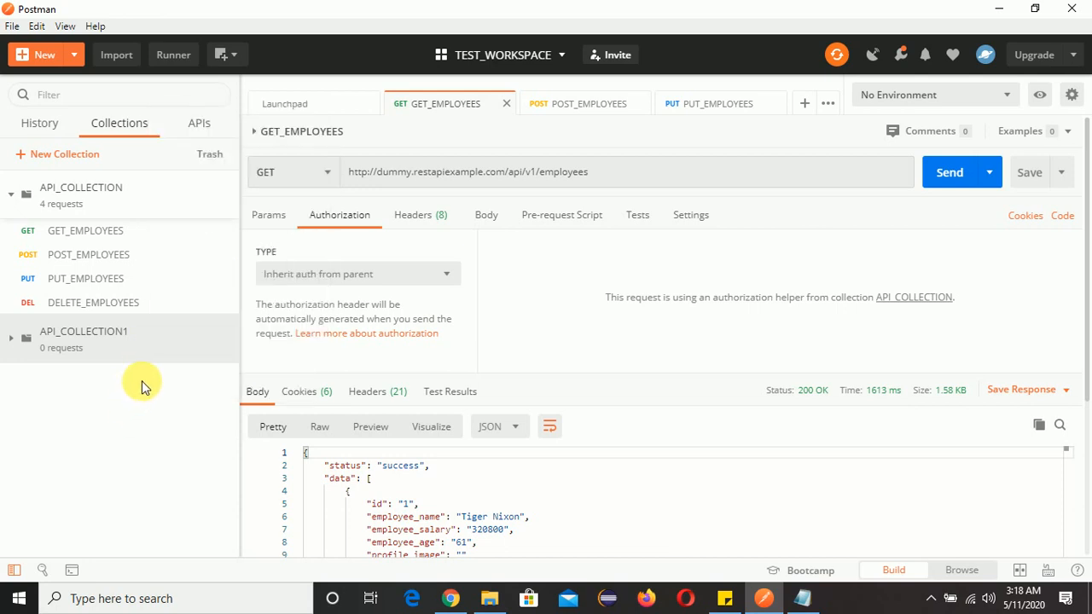
click(229, 351)
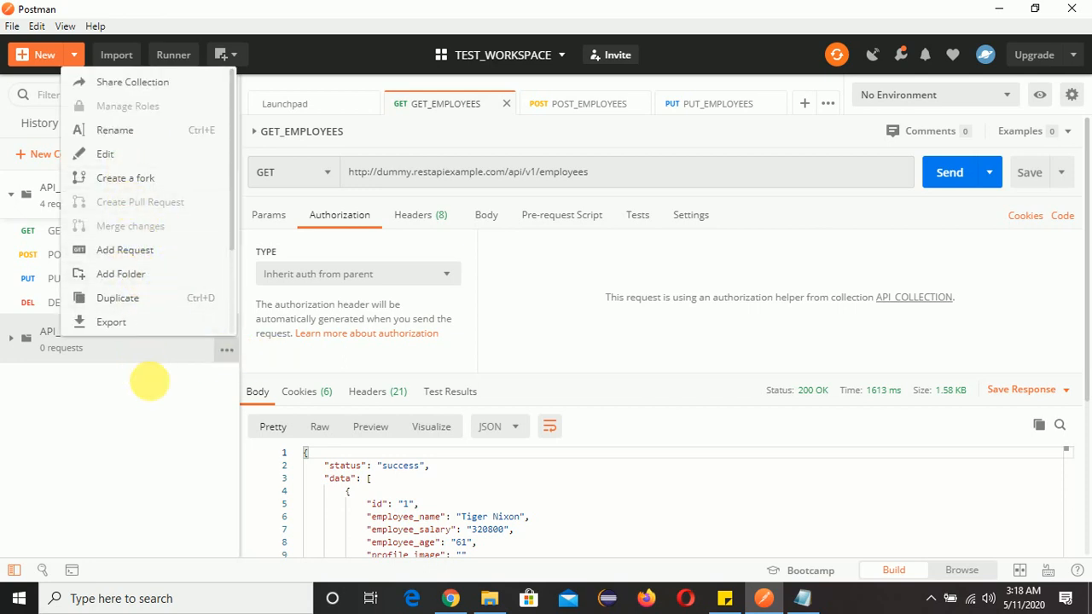
click(150, 390)
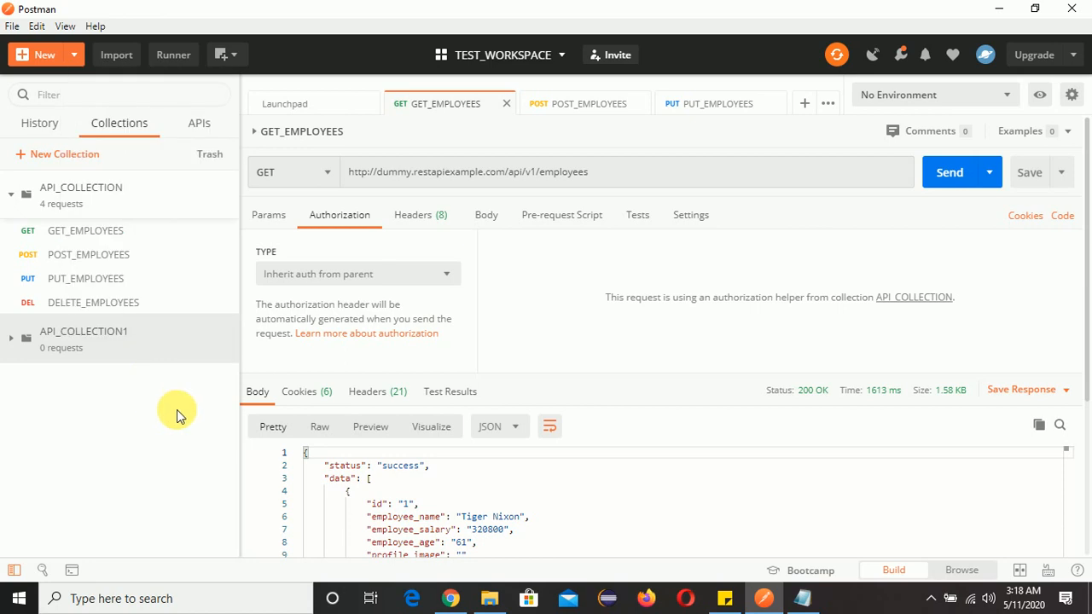
right_click(161, 352)
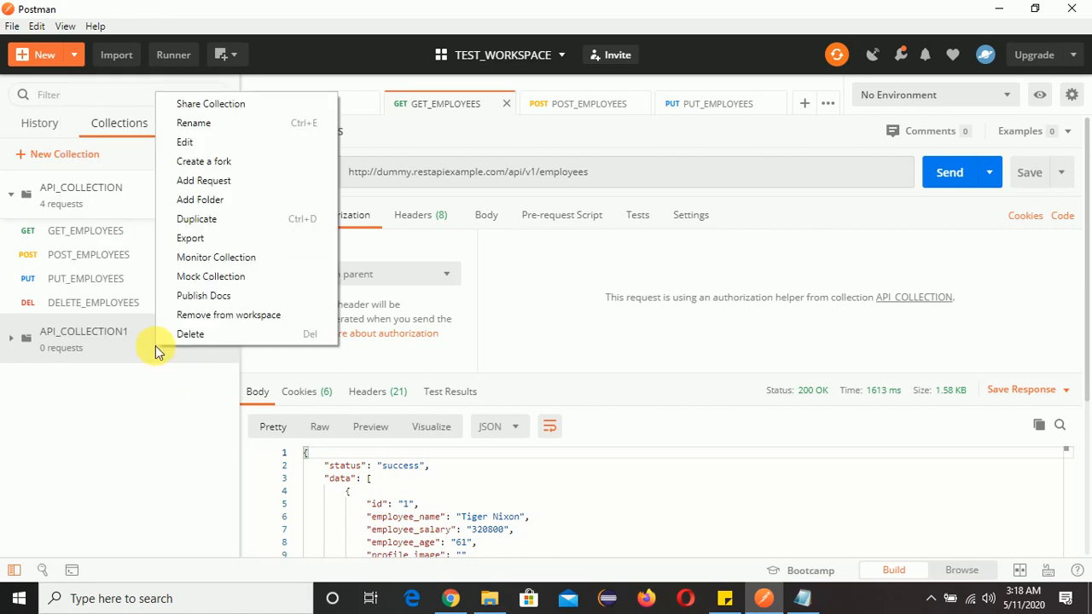
click(220, 202)
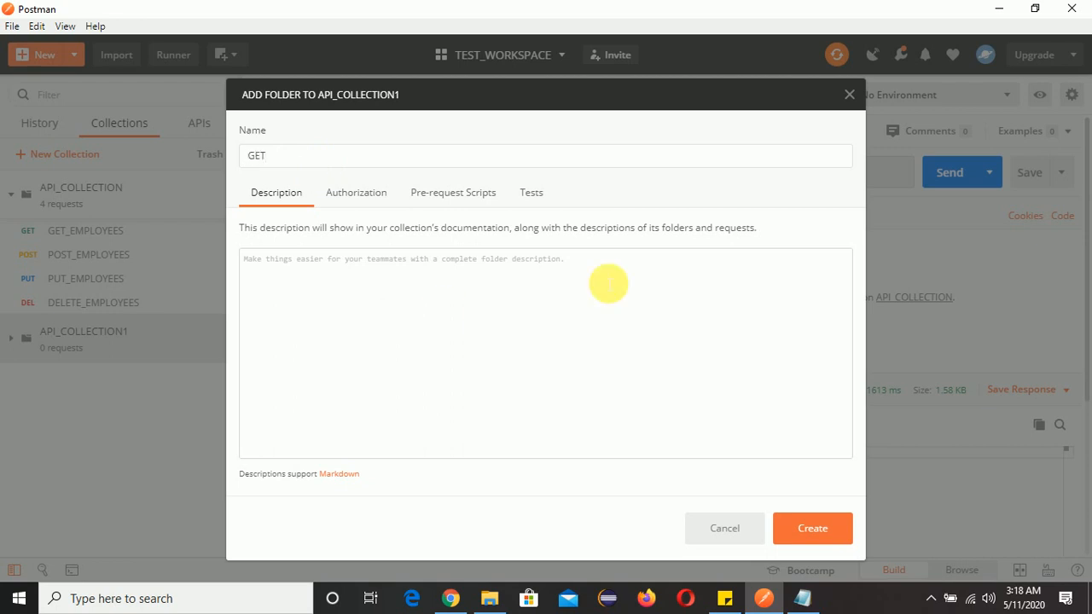
click(820, 524)
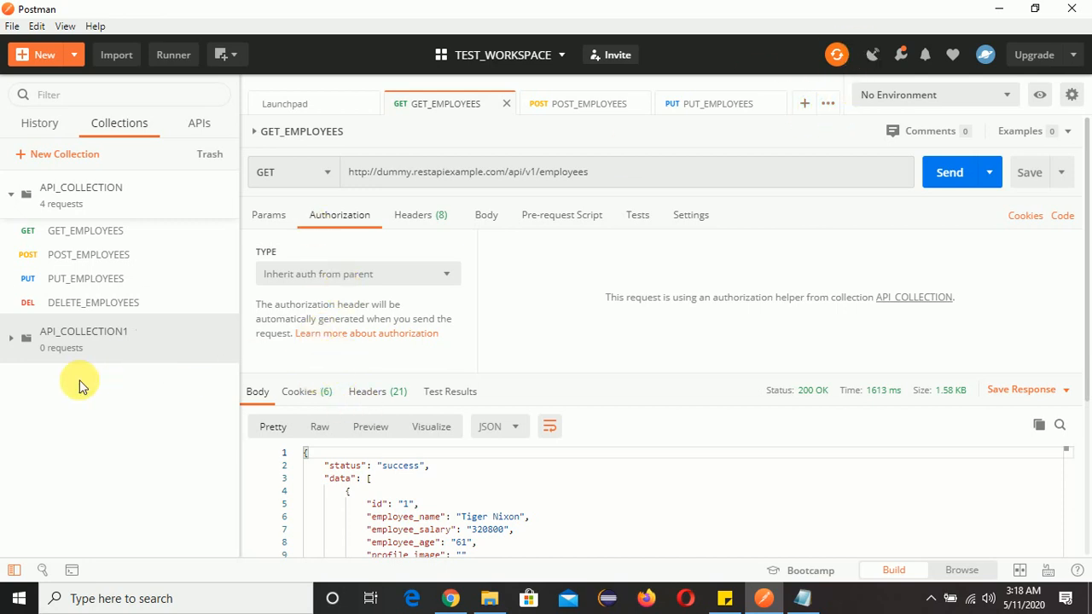
Add a folder named POST to the API_COLLECTION1 collection
click(80, 350)
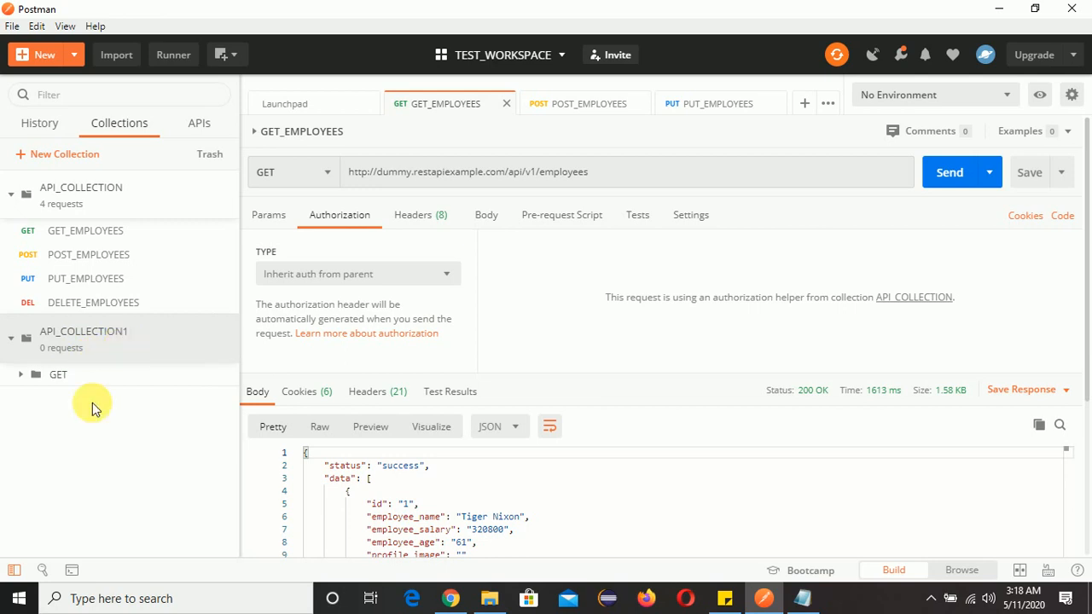
right_click(97, 359)
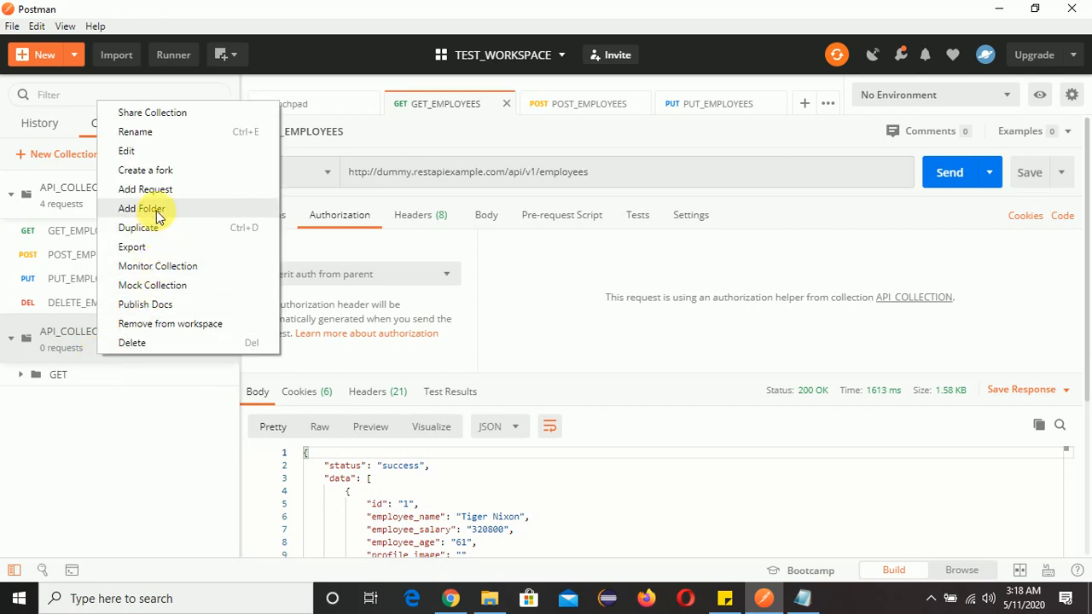
click(141, 208)
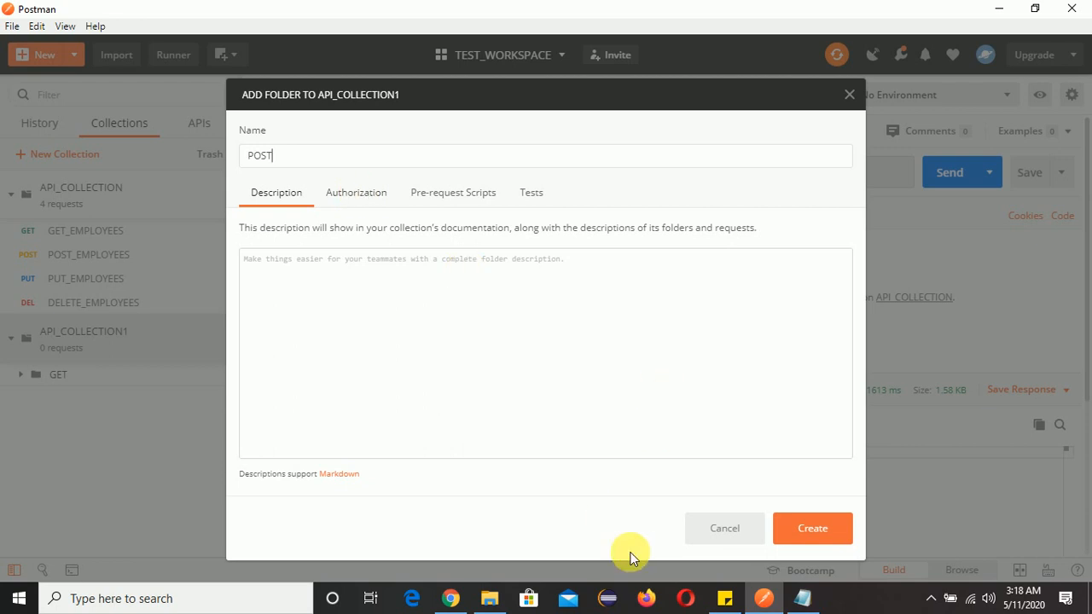
click(822, 534)
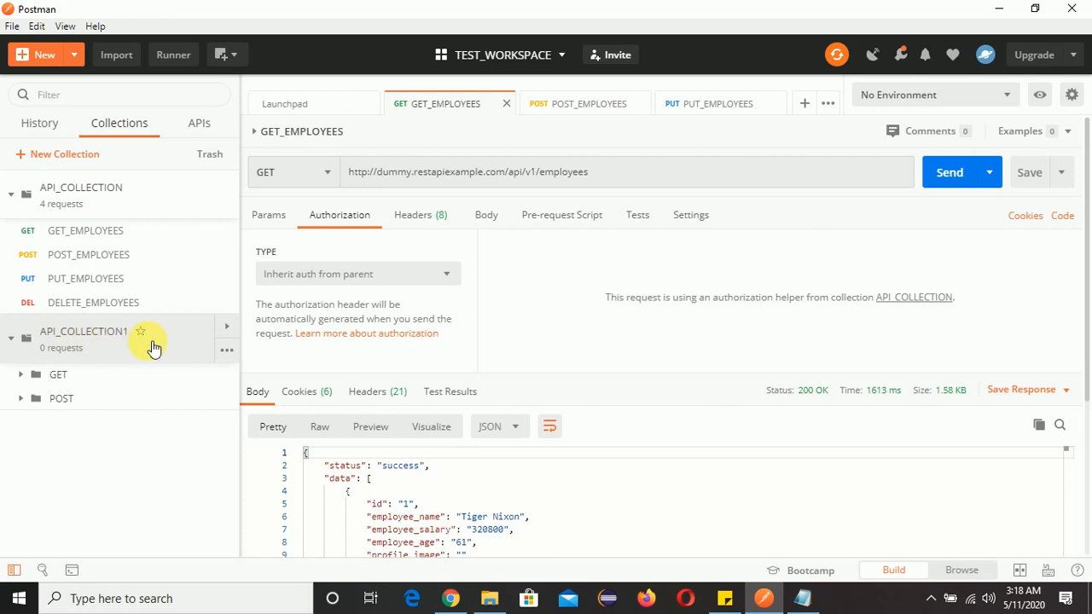
Add a request named LIST_USERS to the GET folder, checking its name in the notes
click(74, 383)
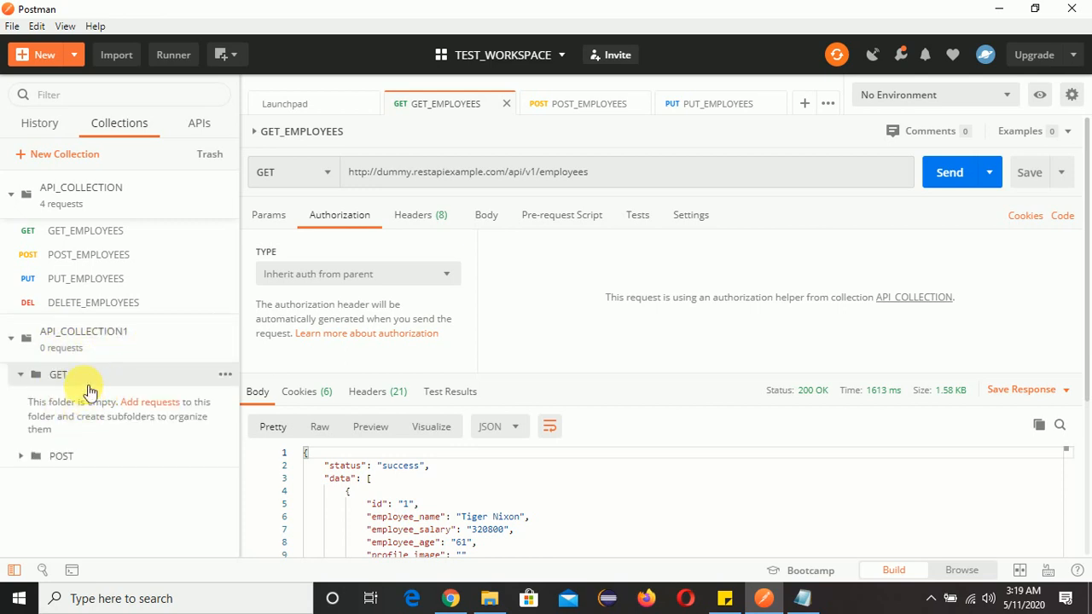
drag(90, 390, 92, 403)
click(89, 378)
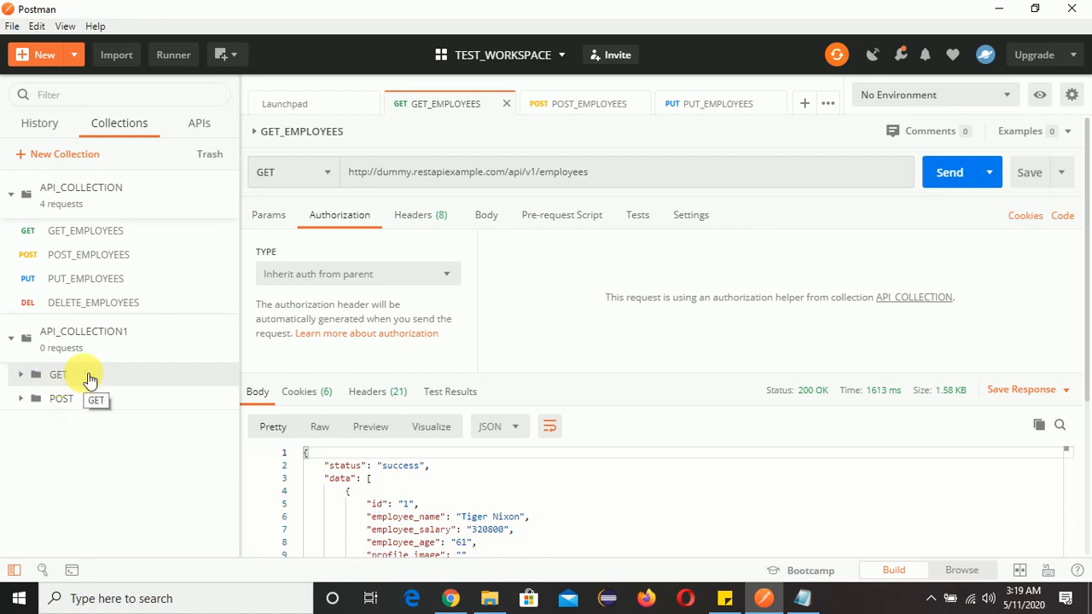
click(89, 375)
right_click(85, 375)
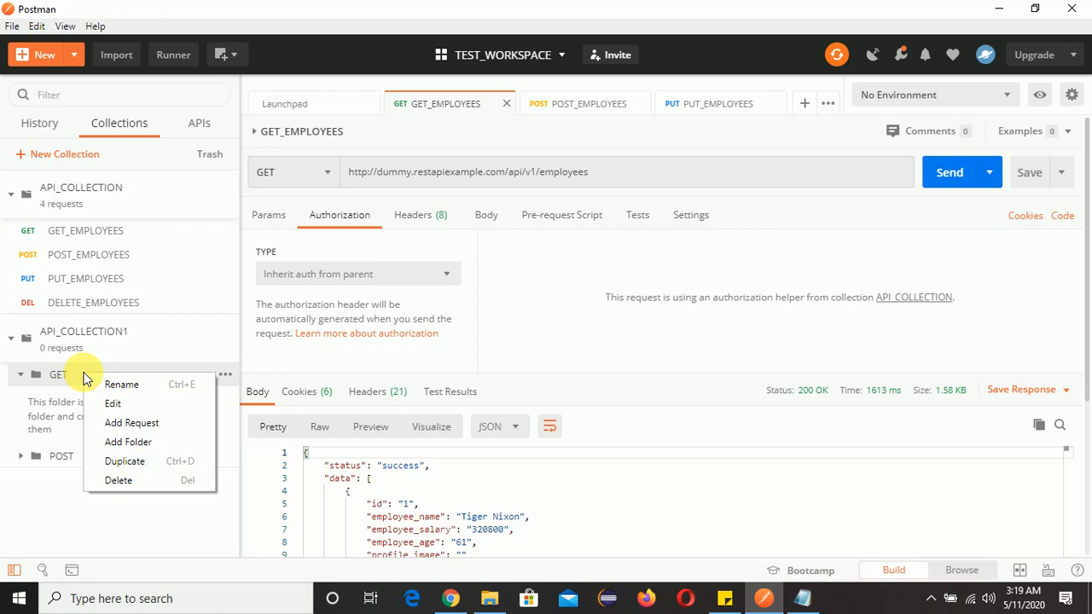
click(132, 423)
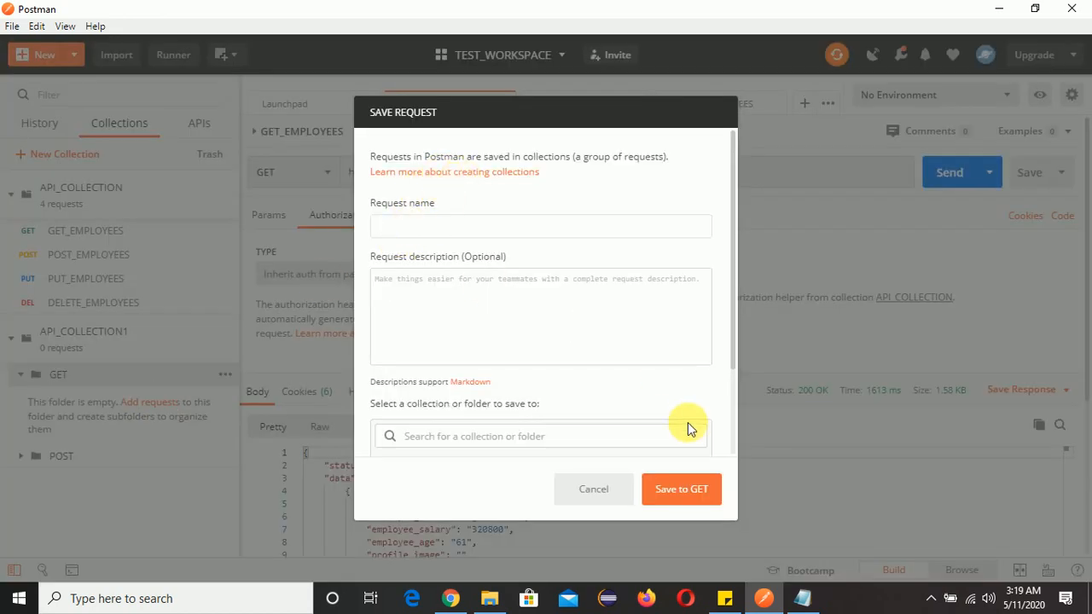
click(804, 599)
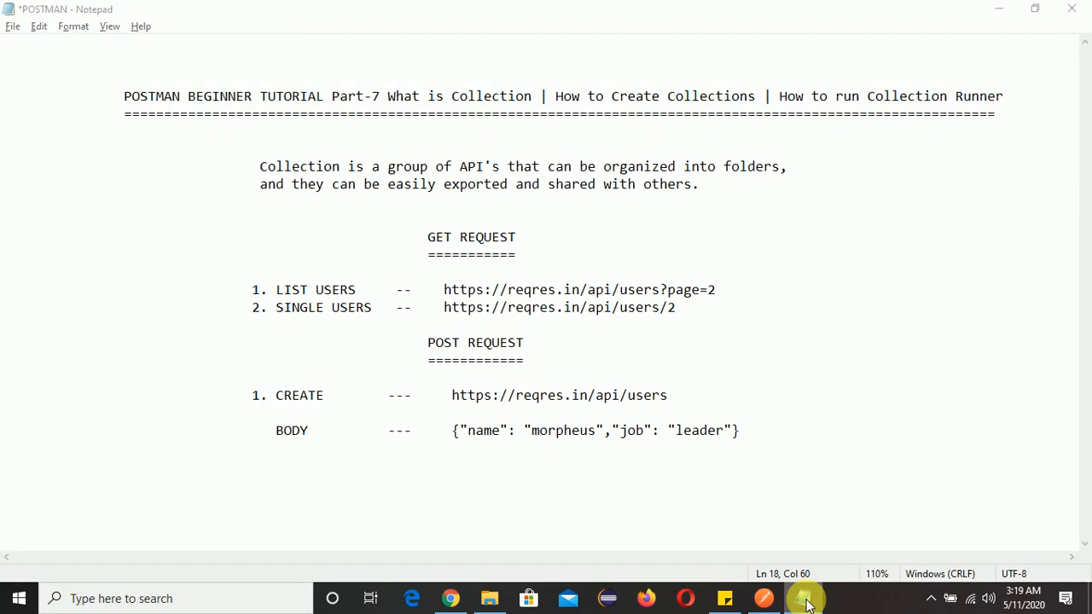
click(804, 599)
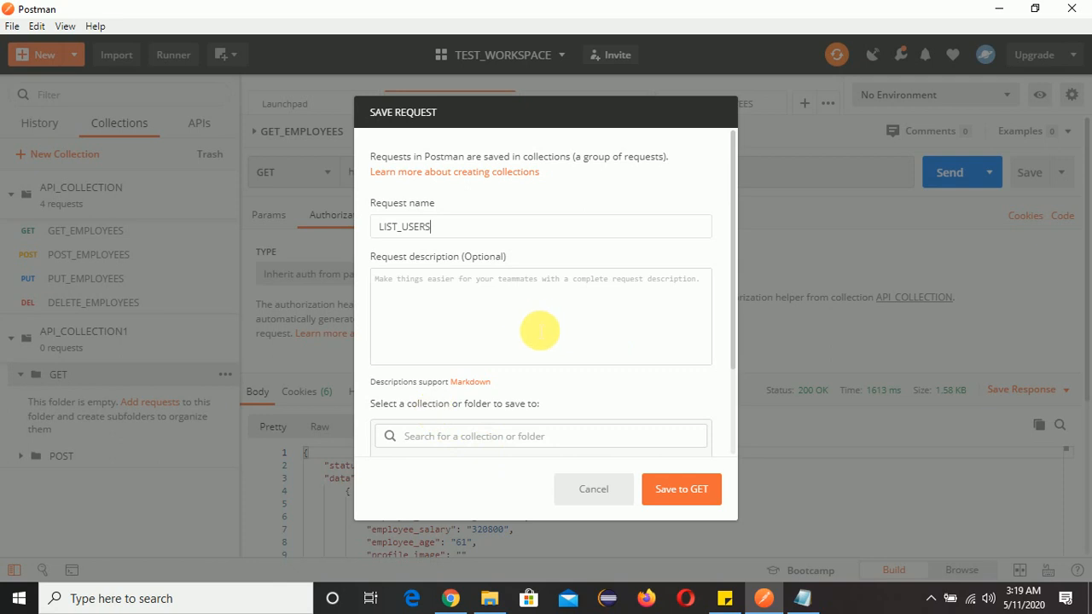
scroll(669, 354, down, 2)
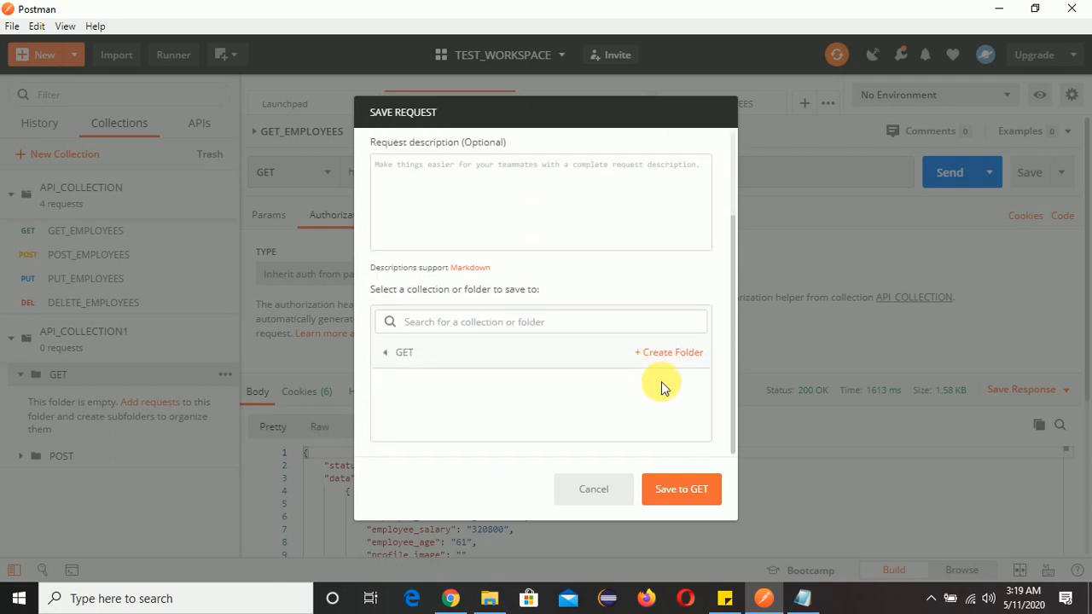
click(679, 491)
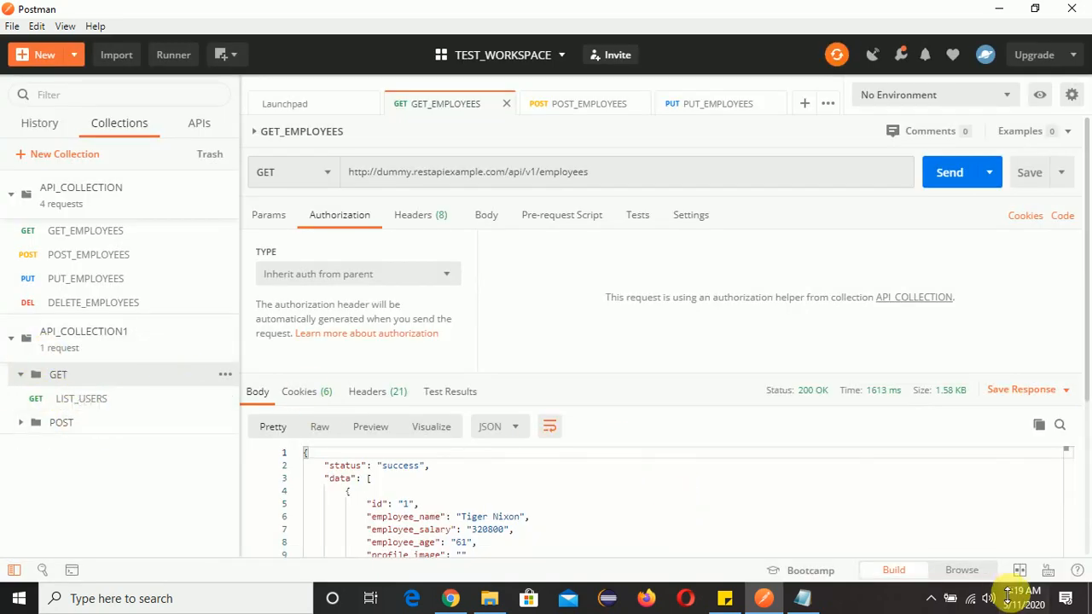
Add a request named SINGLE_USER to the GET folder
click(802, 599)
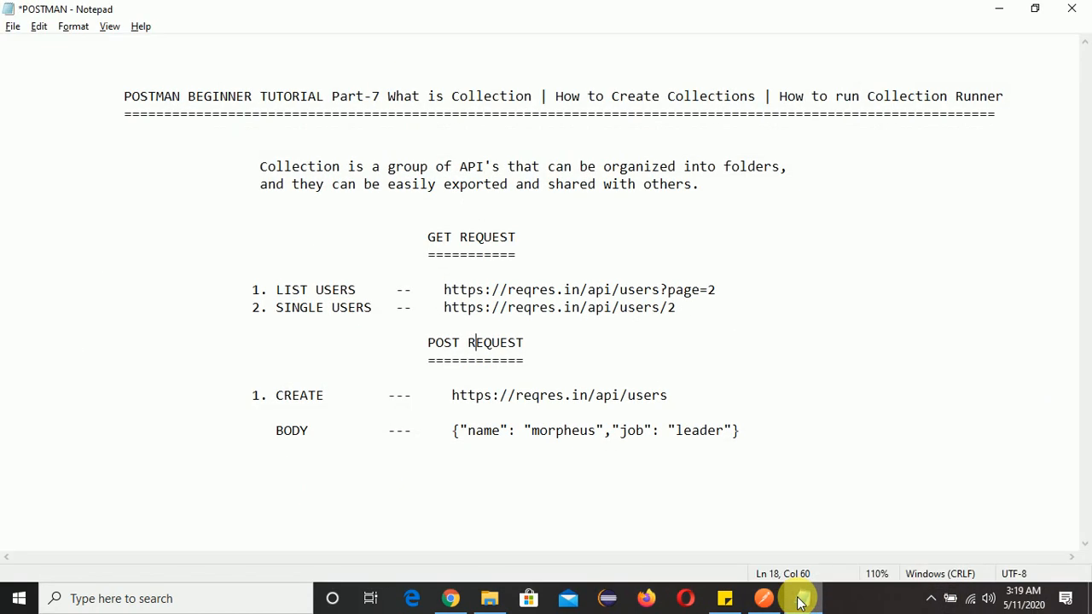
click(801, 599)
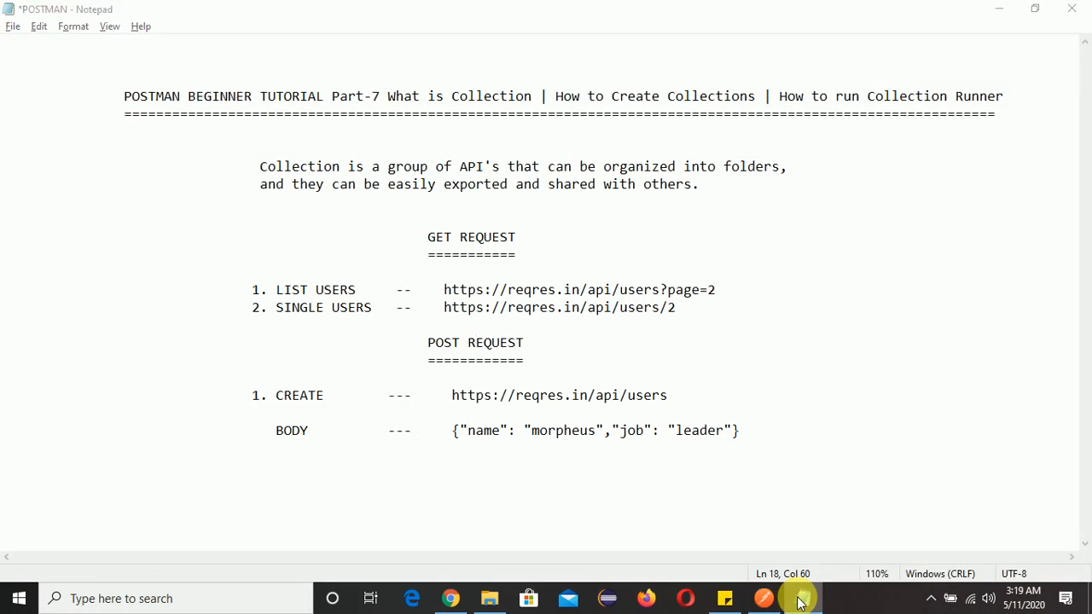
right_click(82, 379)
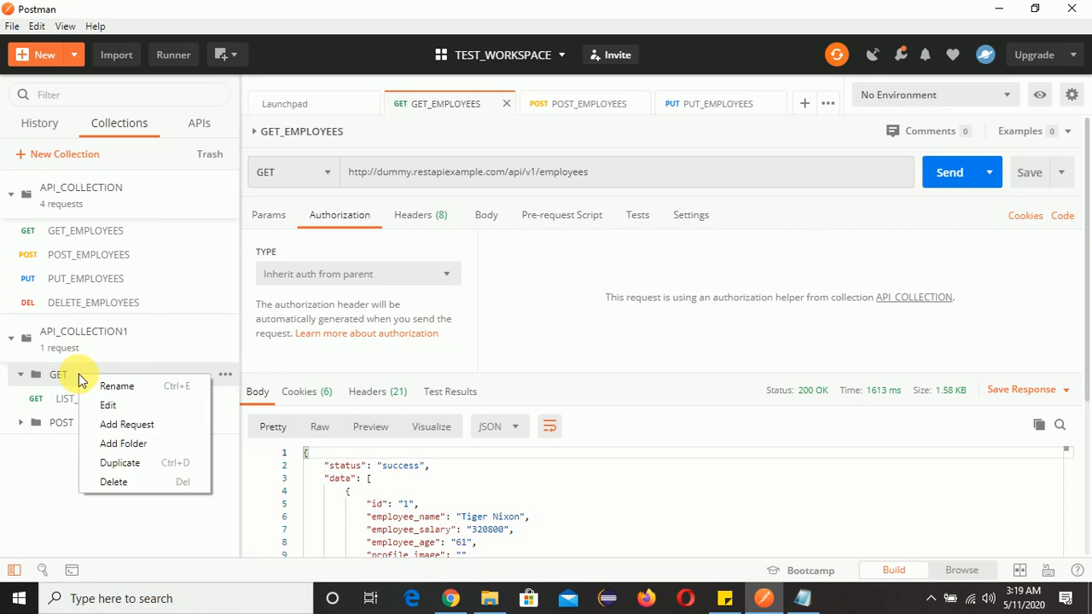
click(126, 424)
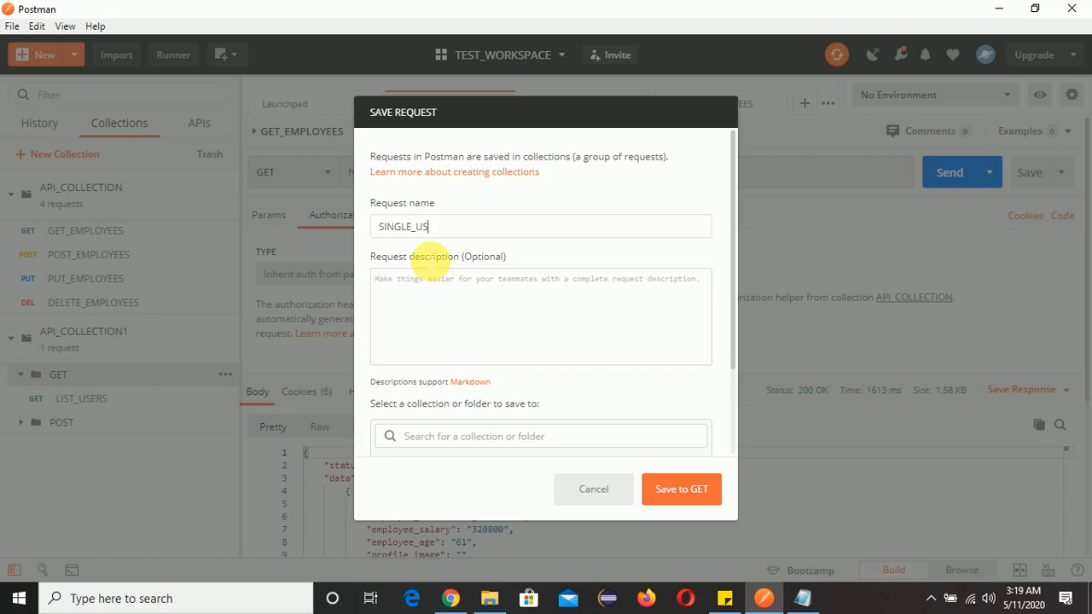
click(682, 489)
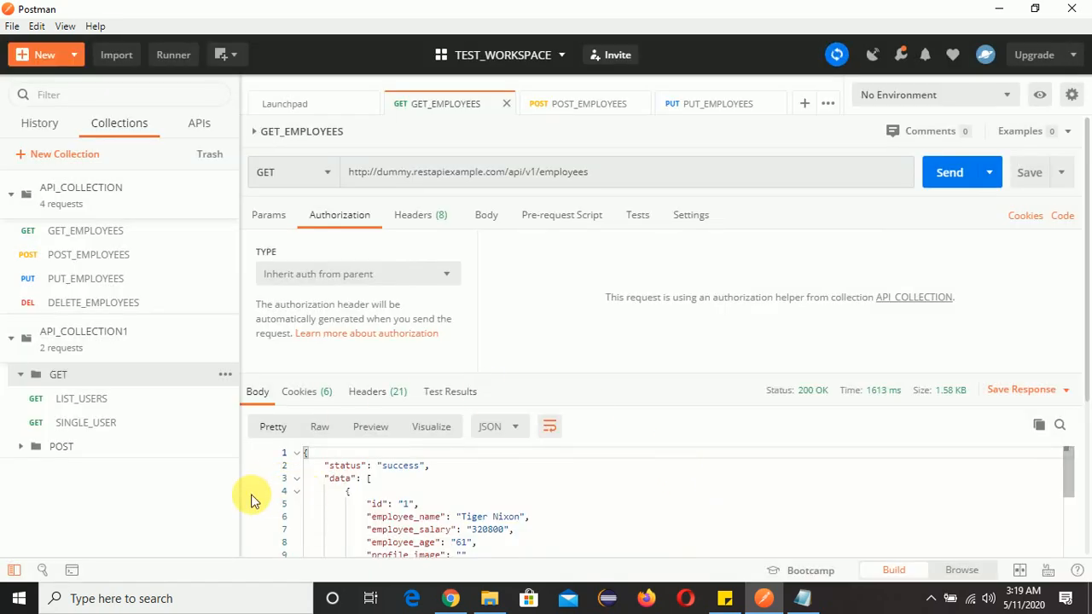
Add a request named CREATE to the POST folder
right_click(66, 448)
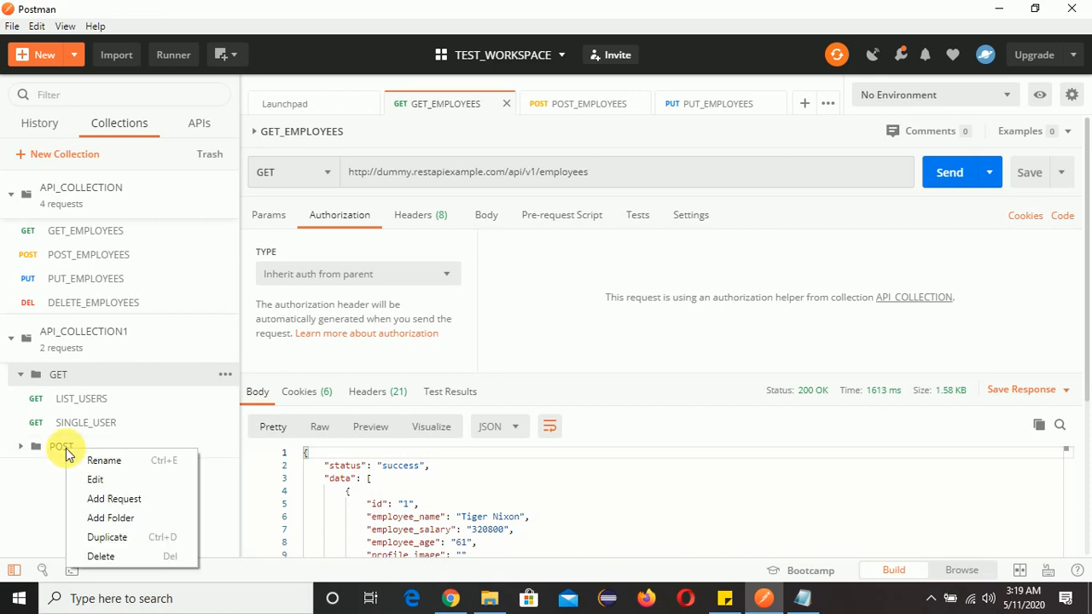
click(132, 499)
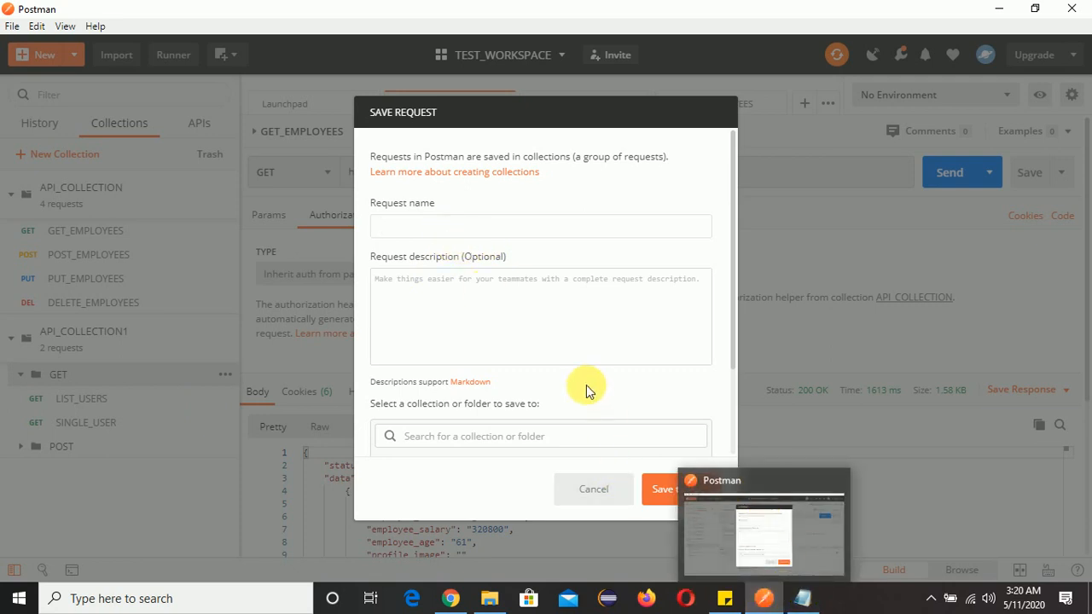
click(800, 600)
click(801, 601)
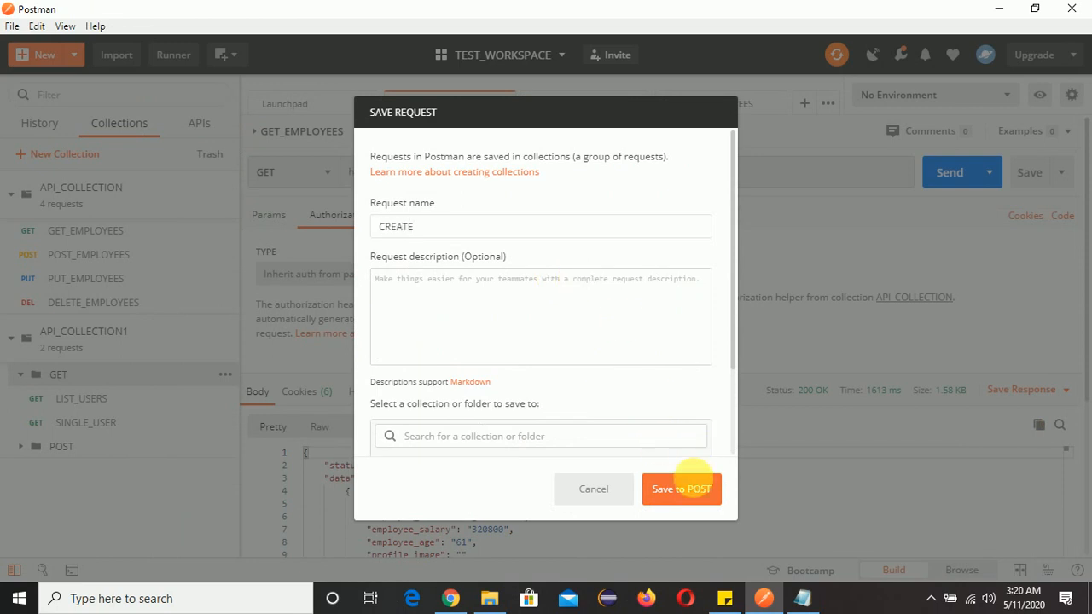
click(697, 492)
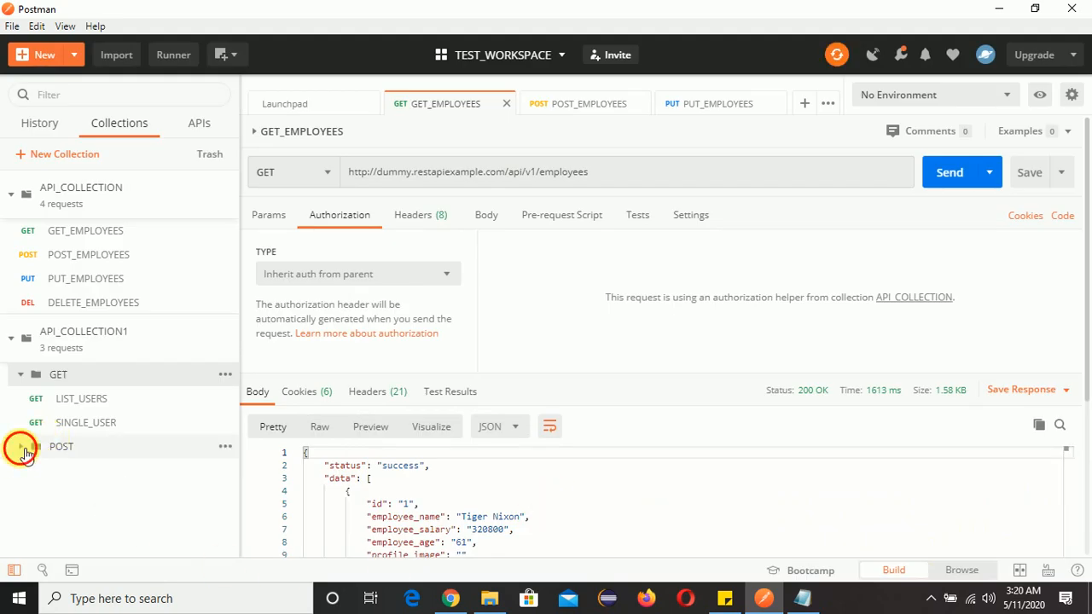
Open the CREATE request and change its method to POST
click(21, 446)
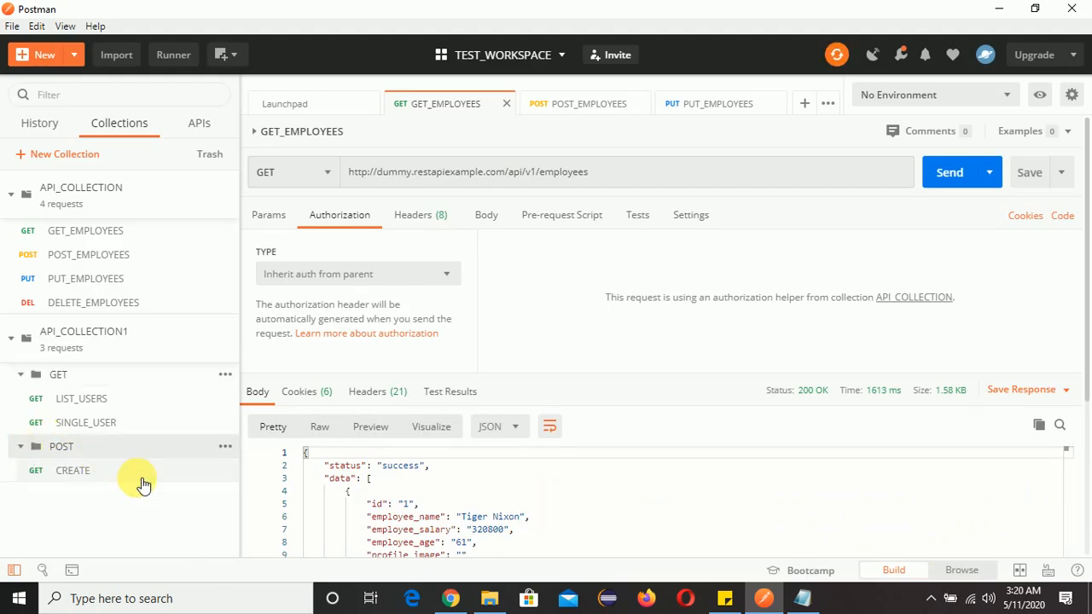
click(83, 473)
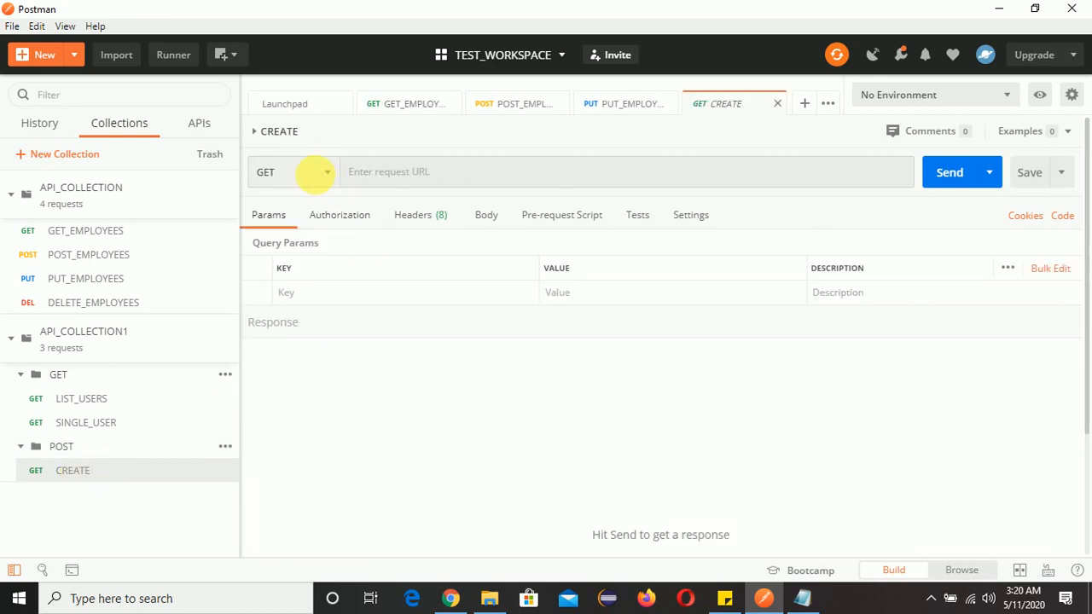
click(331, 179)
click(286, 229)
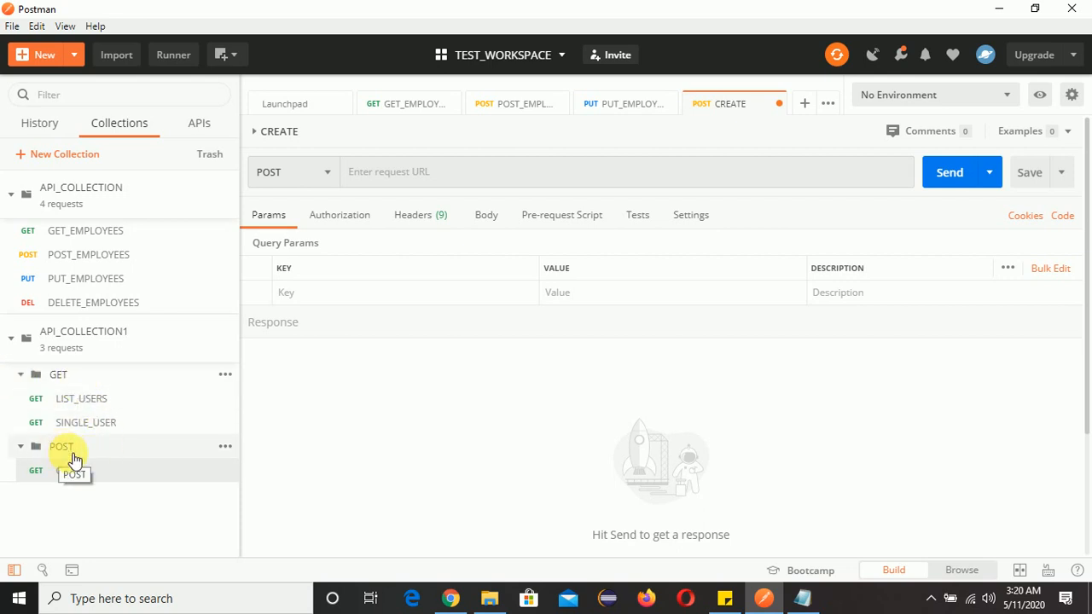
click(81, 399)
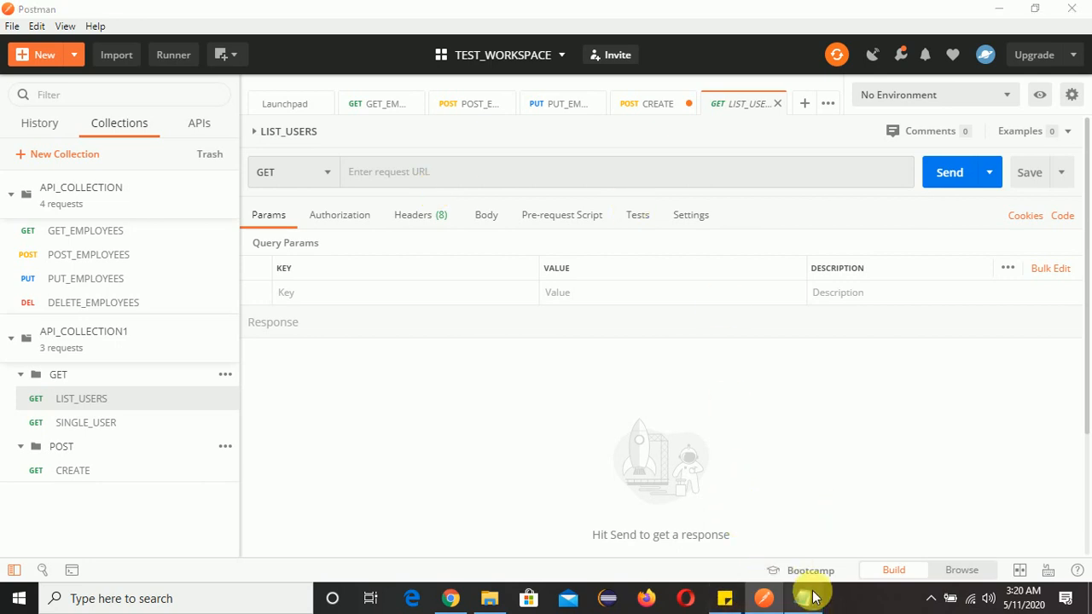
click(806, 595)
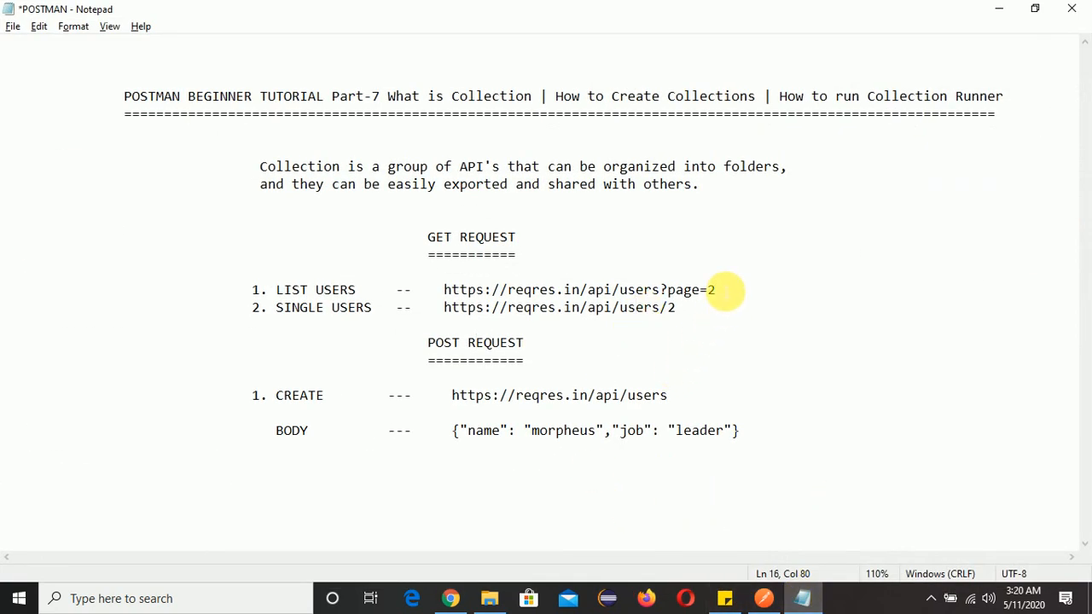
drag(720, 290, 445, 291)
key(ctrl+c)
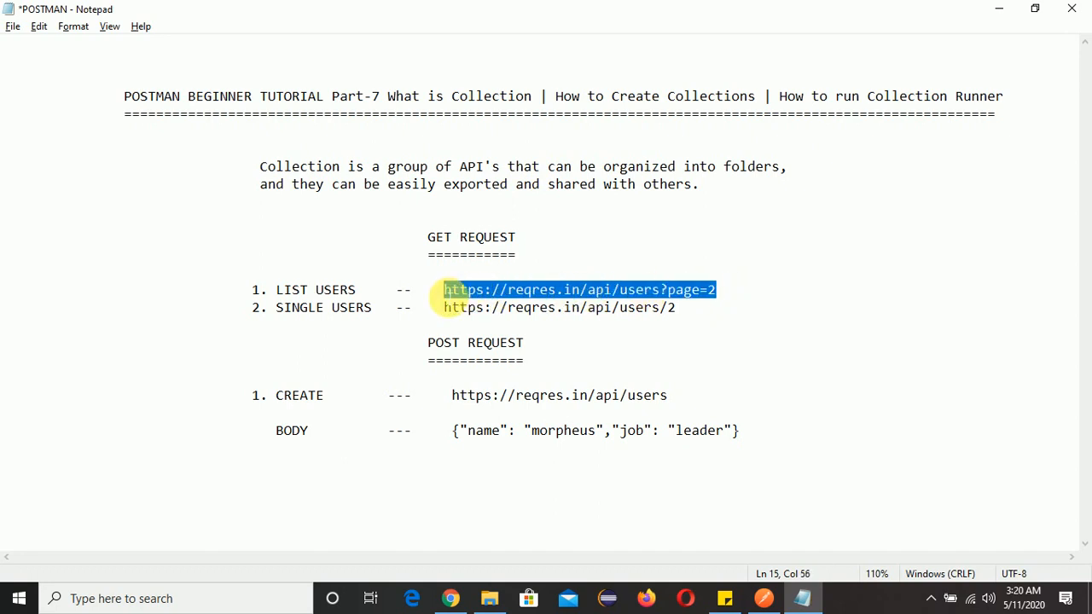
key(alt+Tab)
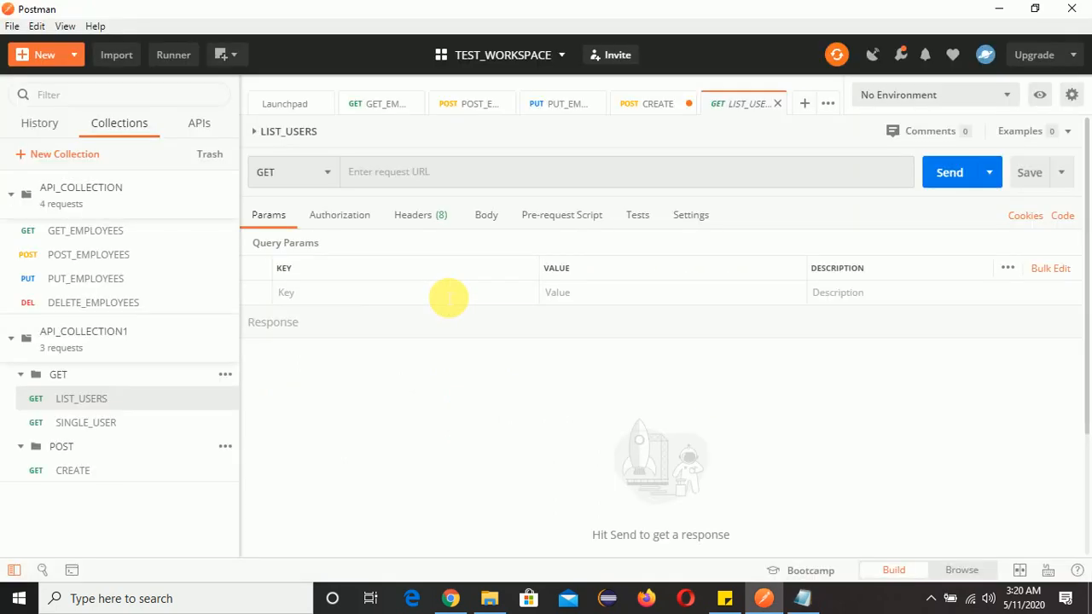
click(424, 174)
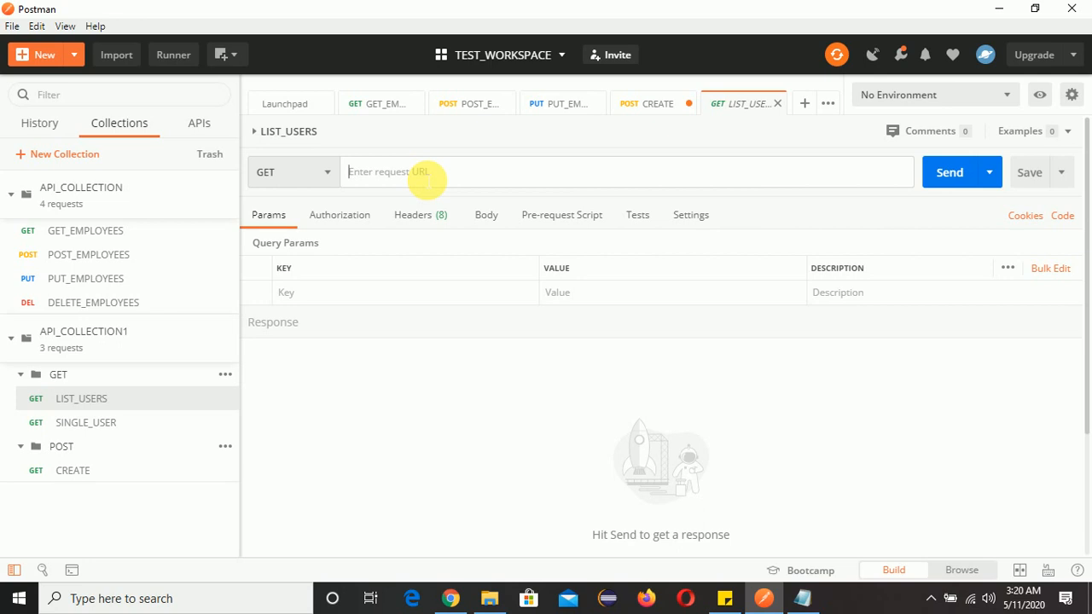
key(ctrl+v)
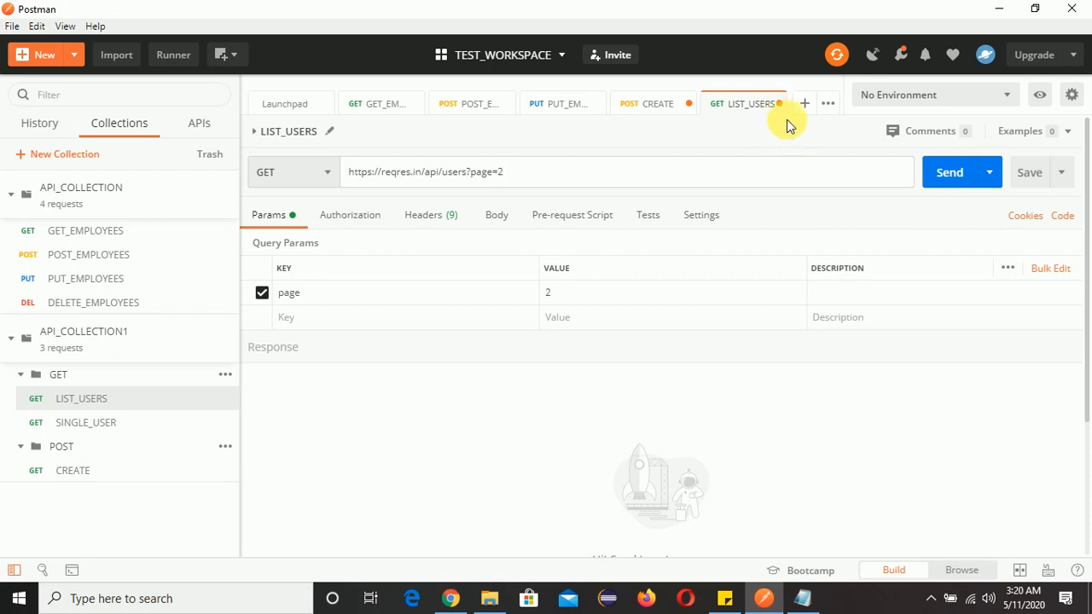
click(1030, 187)
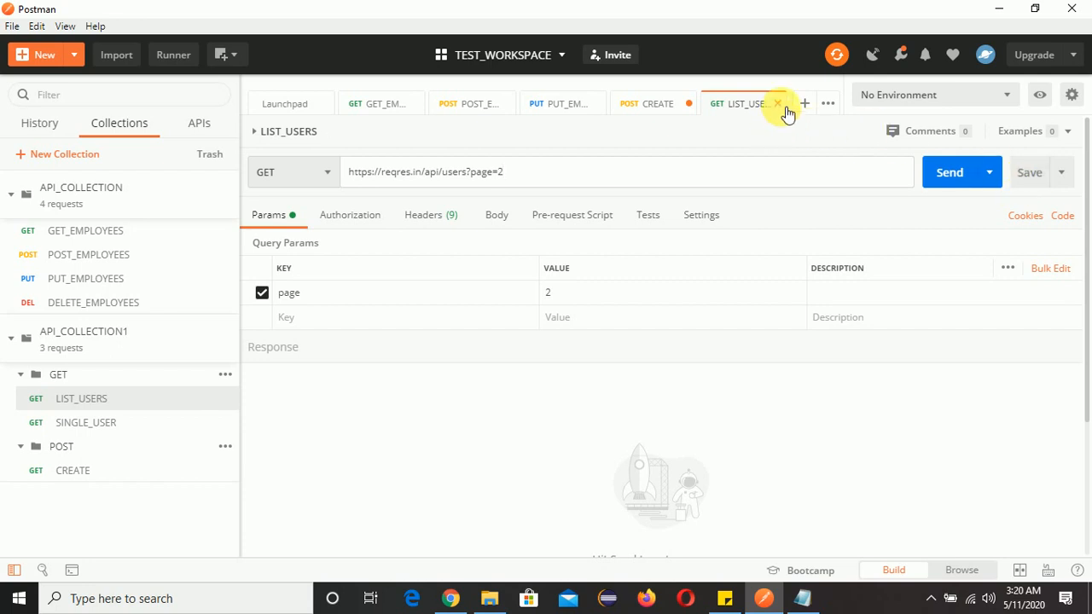
click(1031, 177)
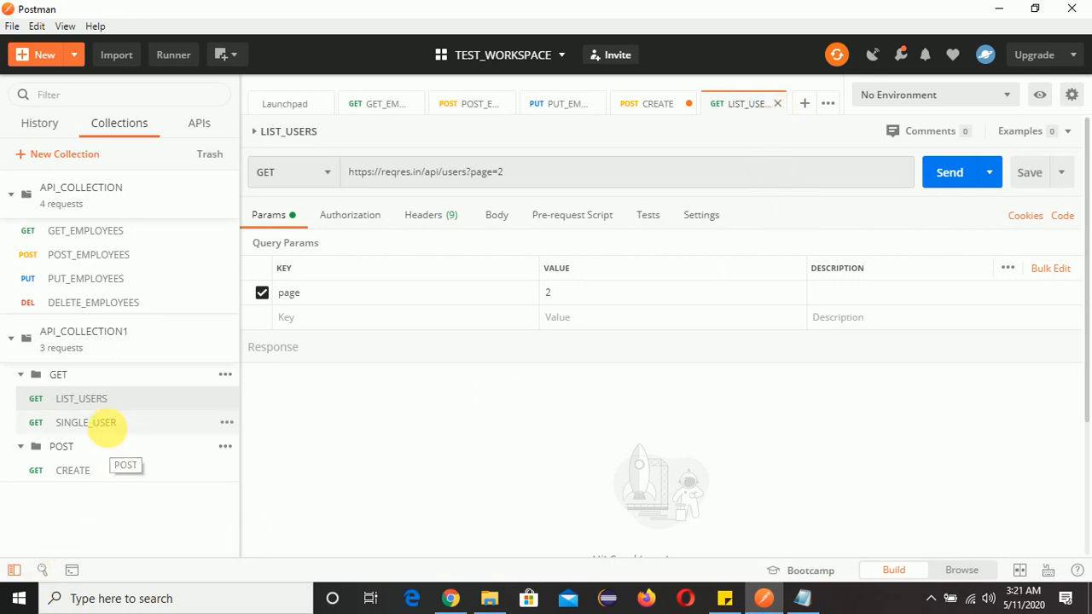
click(145, 422)
click(806, 597)
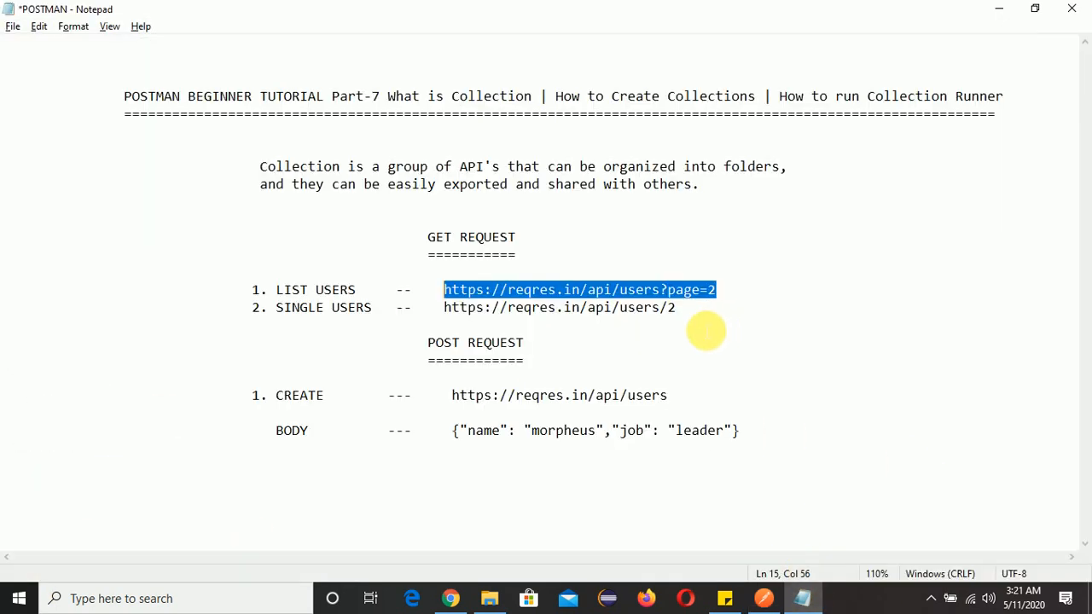
drag(692, 312, 455, 314)
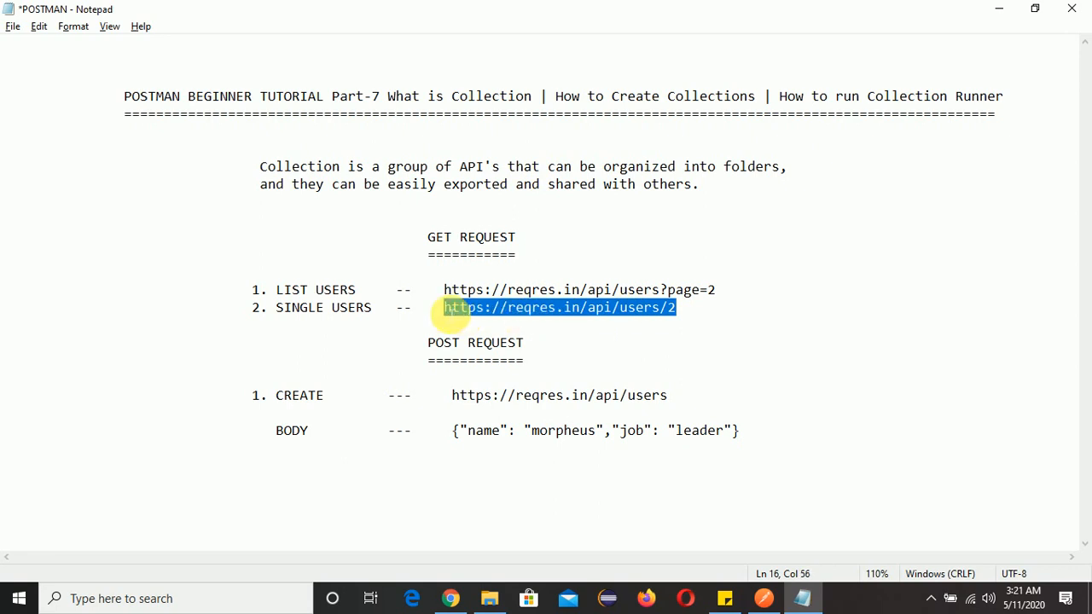
key(alt+Tab)
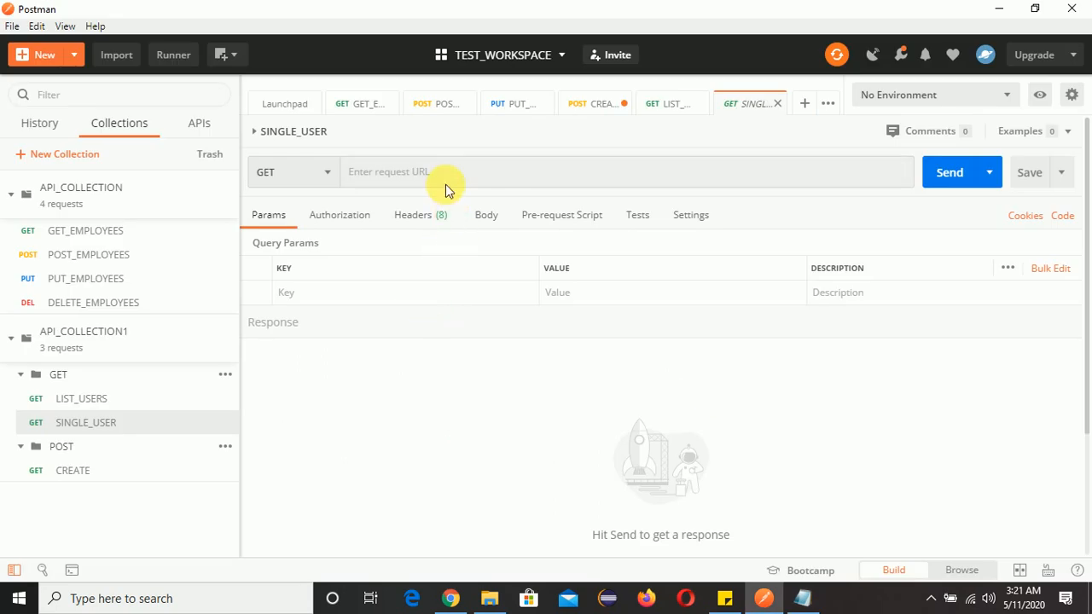
click(487, 182)
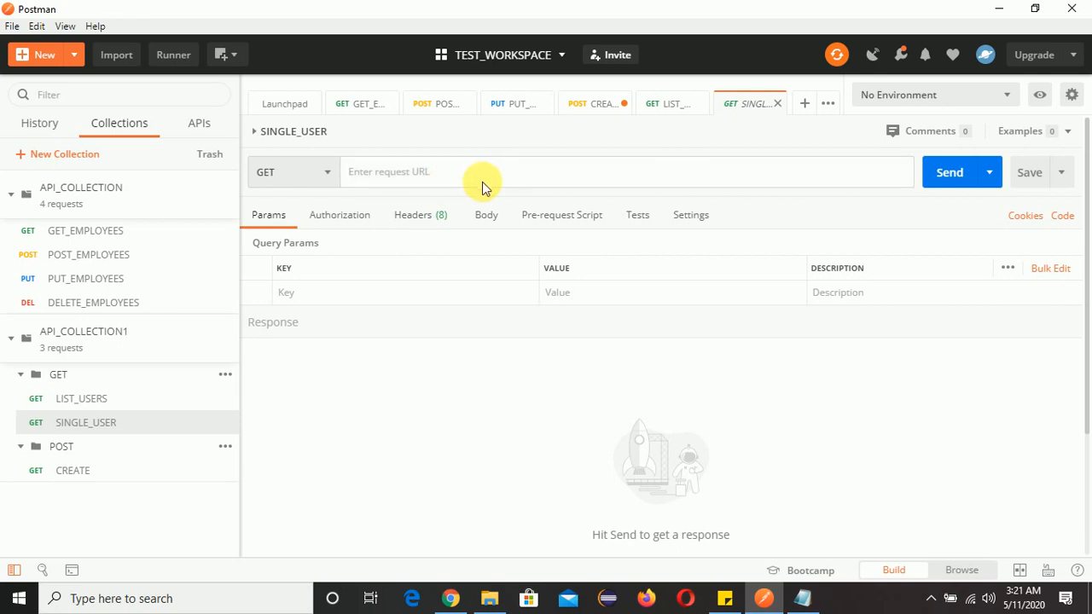
click(1034, 176)
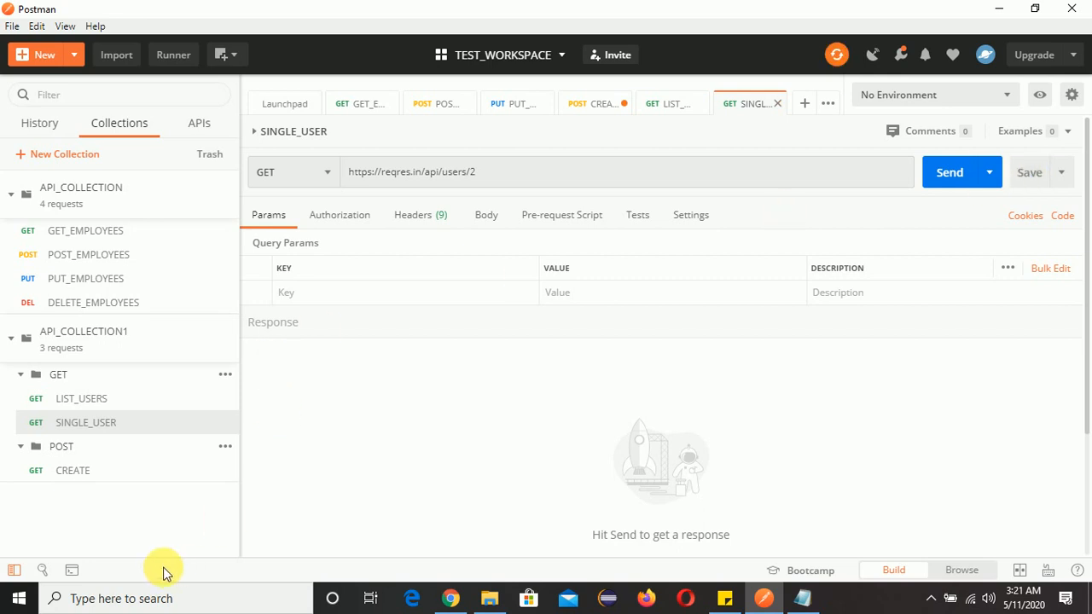
click(99, 479)
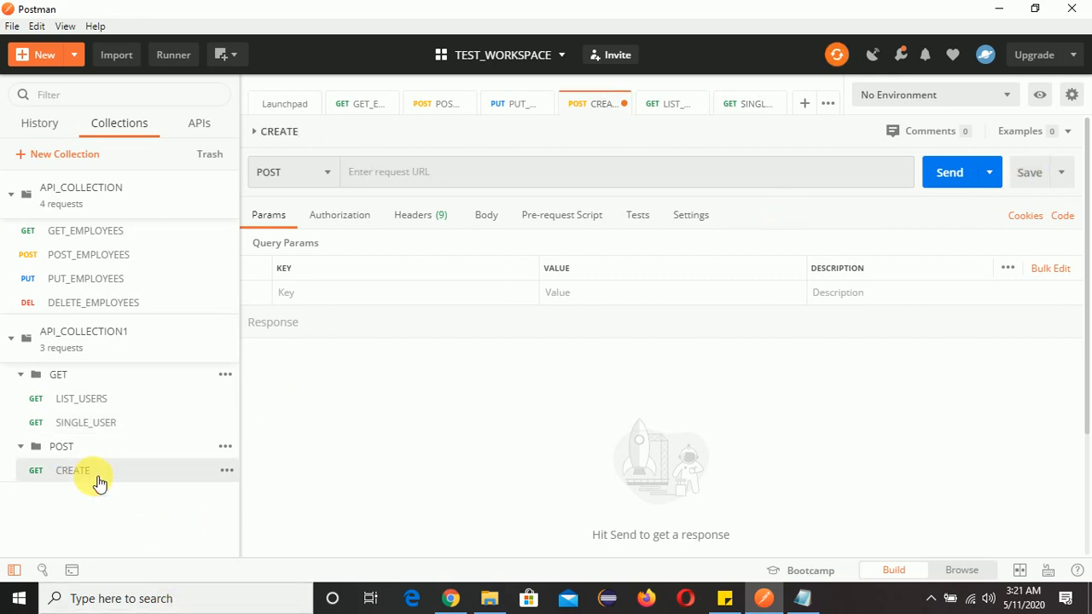
click(808, 605)
drag(702, 431, 468, 396)
click(681, 403)
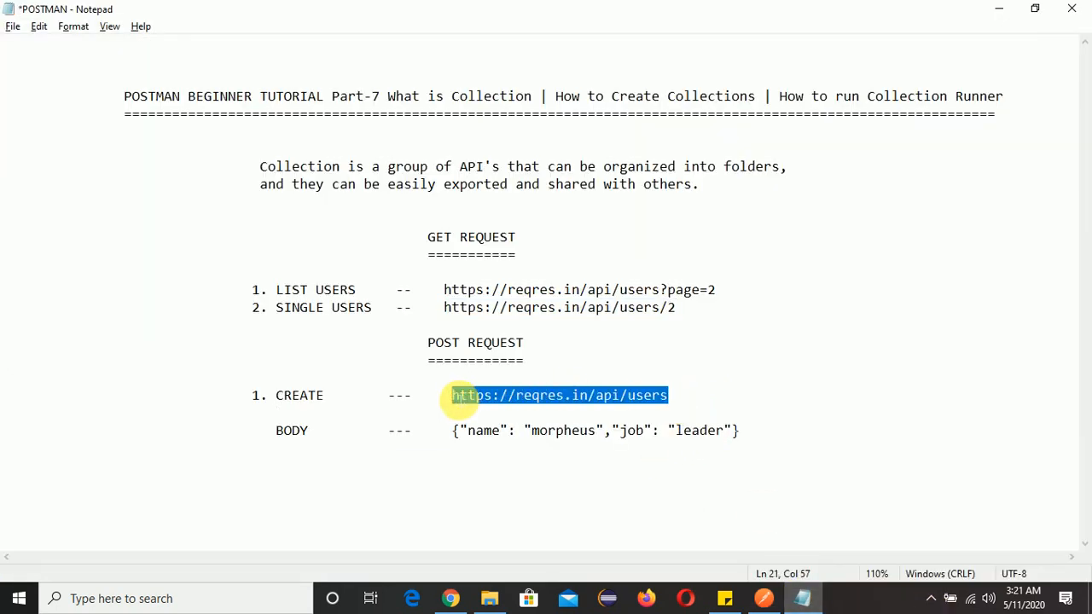
key(alt+Tab)
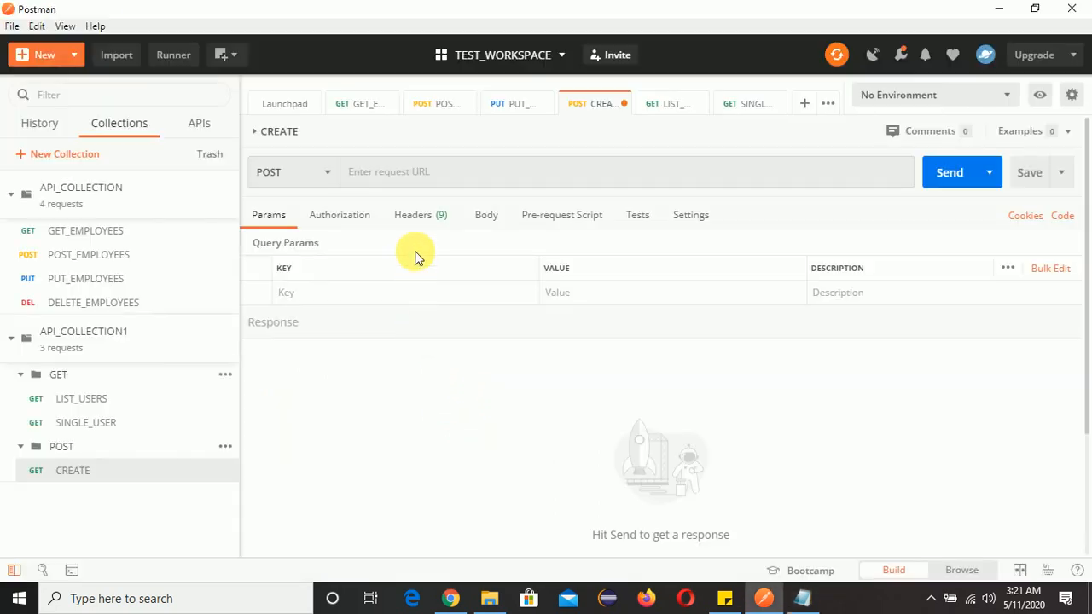
click(420, 173)
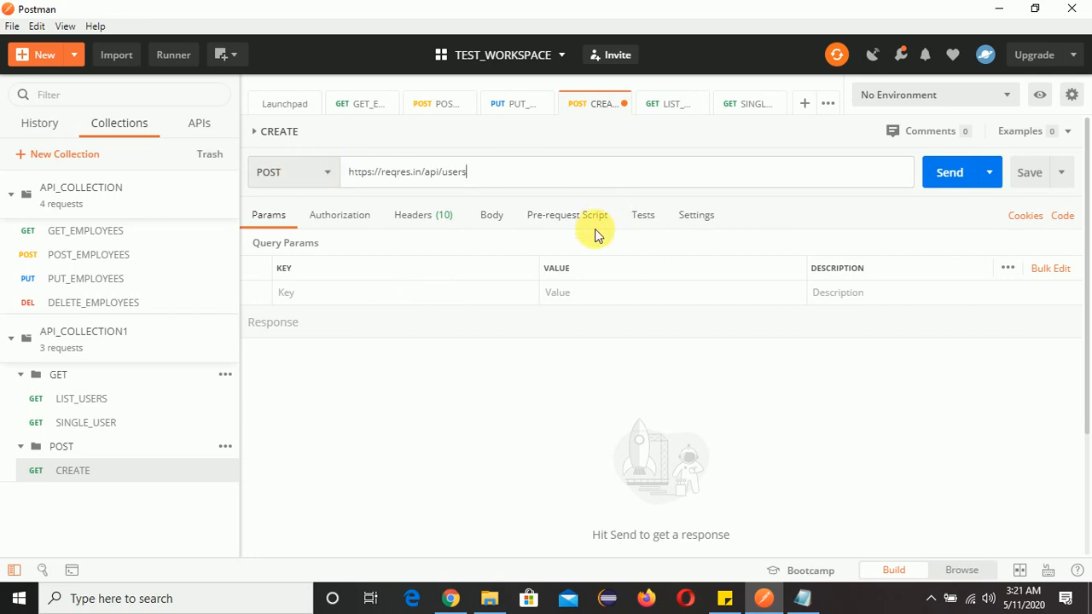
Give the CREATE request a raw body of {"name": "morpheus","job": "leader"} copied from the notes
click(497, 215)
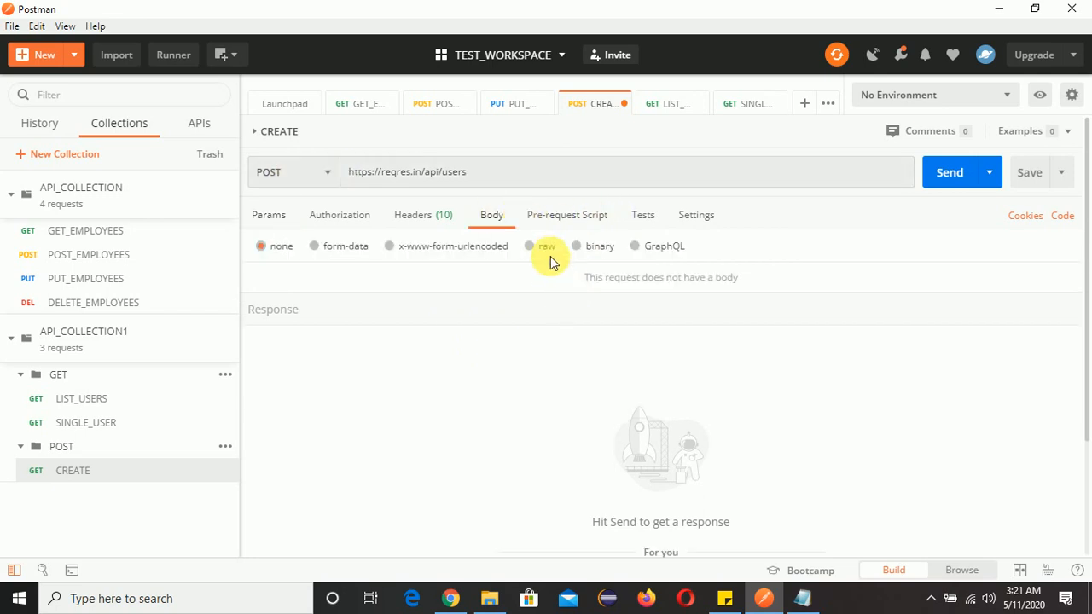
click(534, 247)
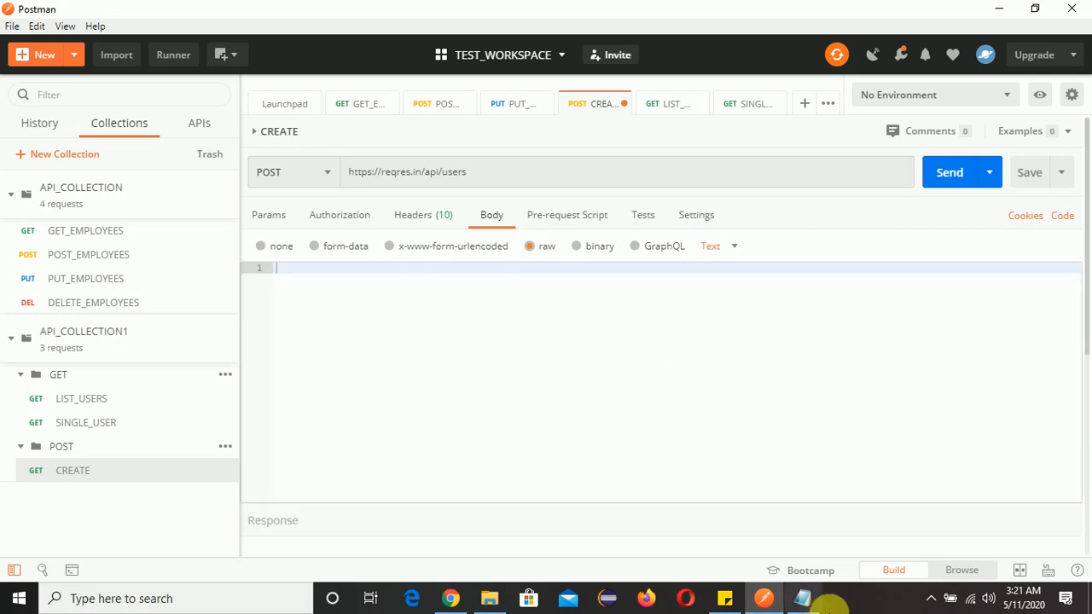
click(802, 597)
click(721, 453)
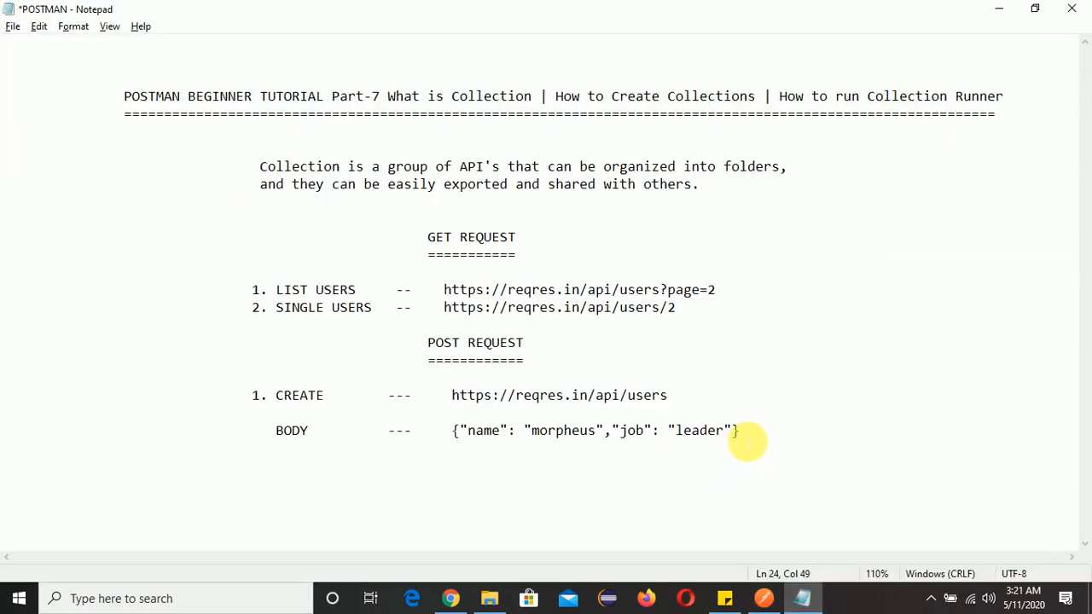
drag(748, 439, 461, 441)
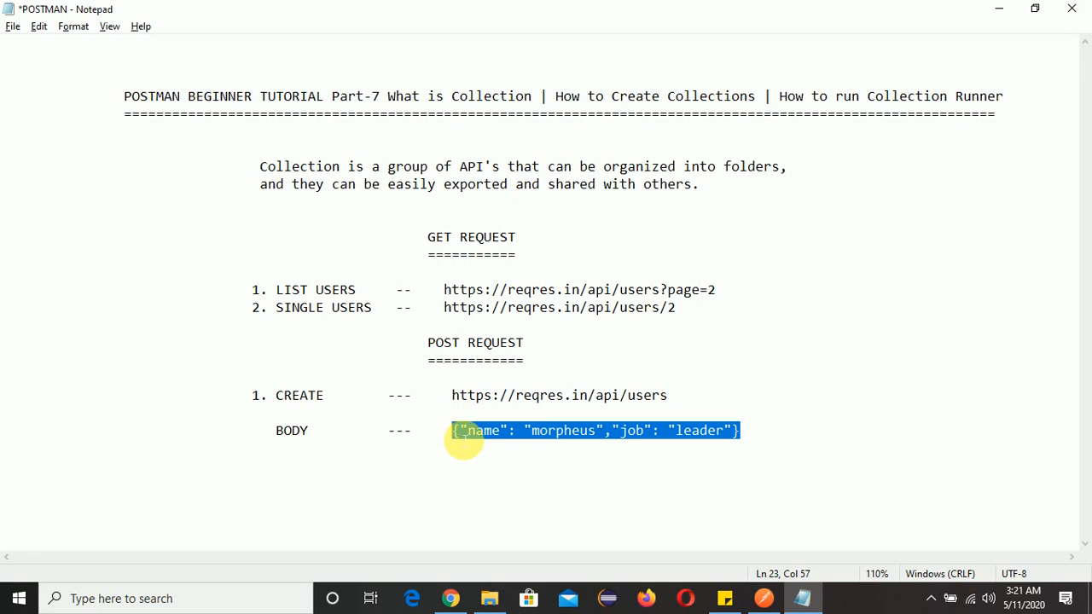
key(alt+Tab)
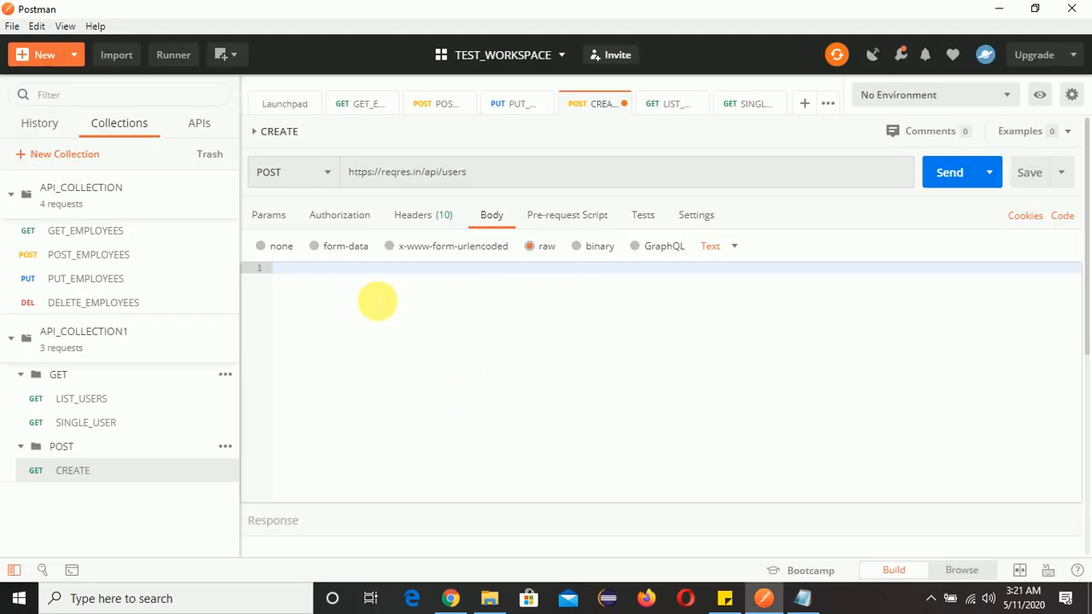
text({"name": "morpheus","job": "leader"})
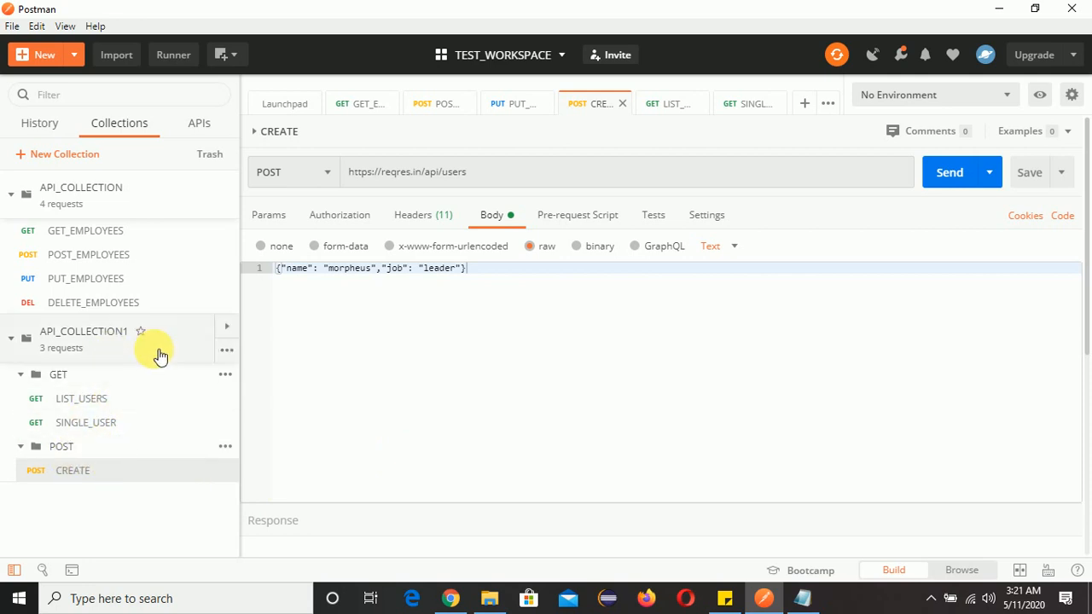
click(226, 351)
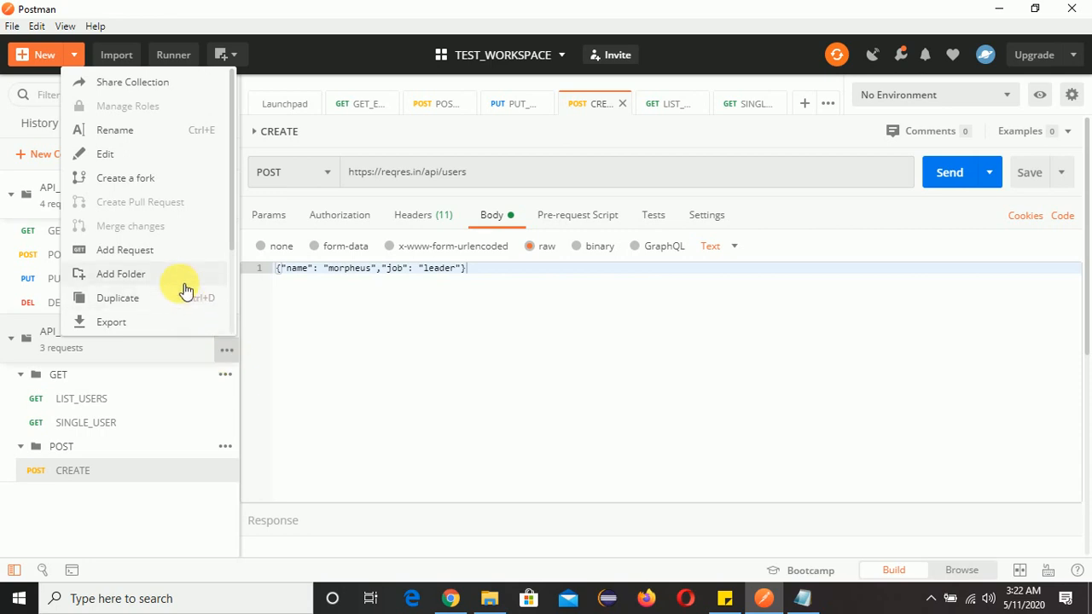
click(224, 376)
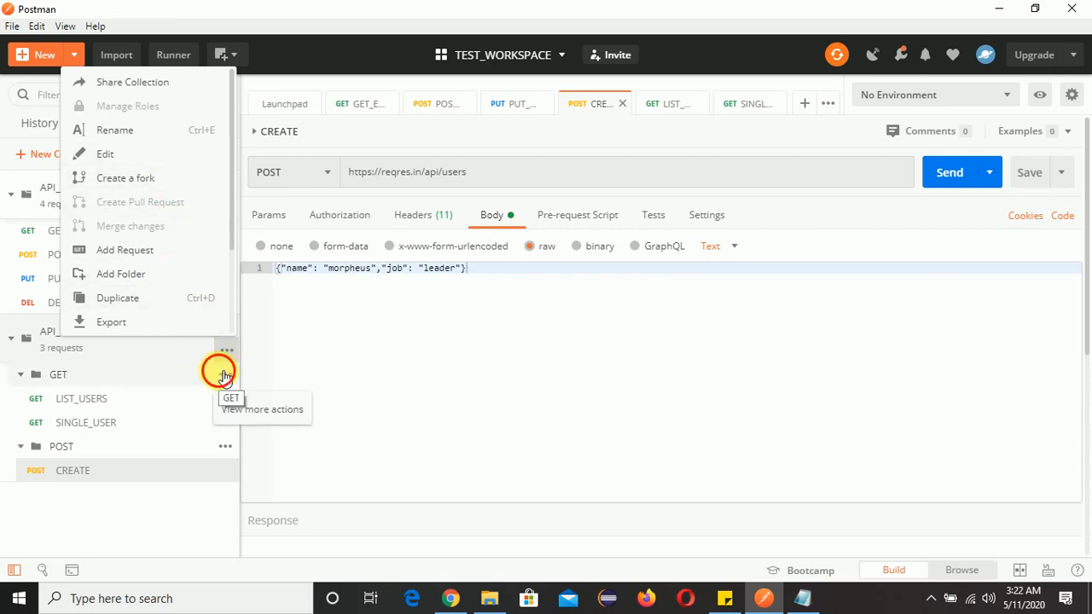
click(333, 363)
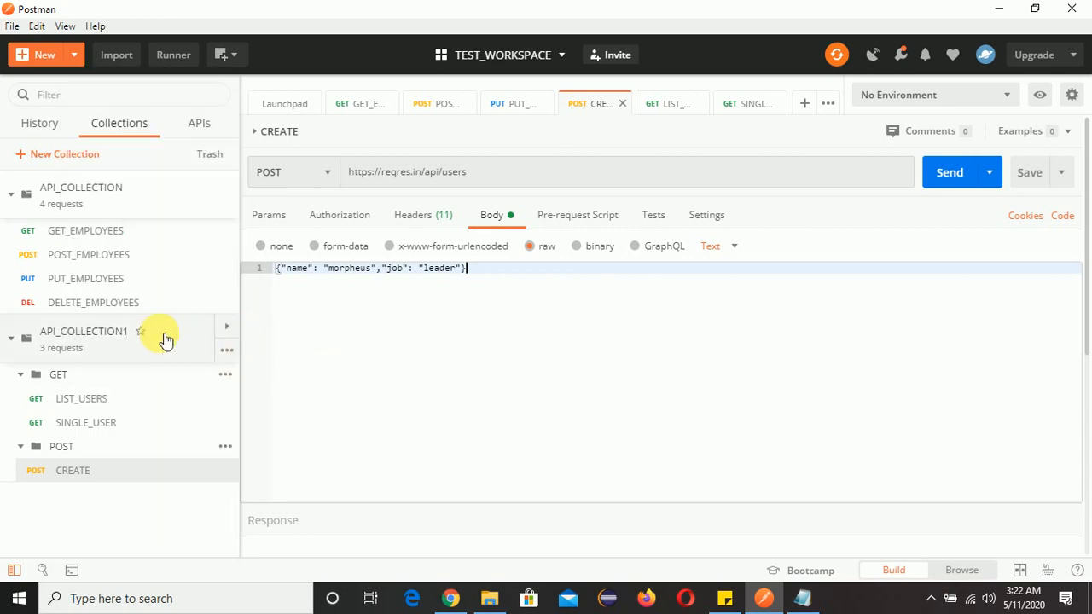
Browse the API_COLLECTION1 details panel and its Share and Monitor Collection dialogs without changing anything
click(230, 333)
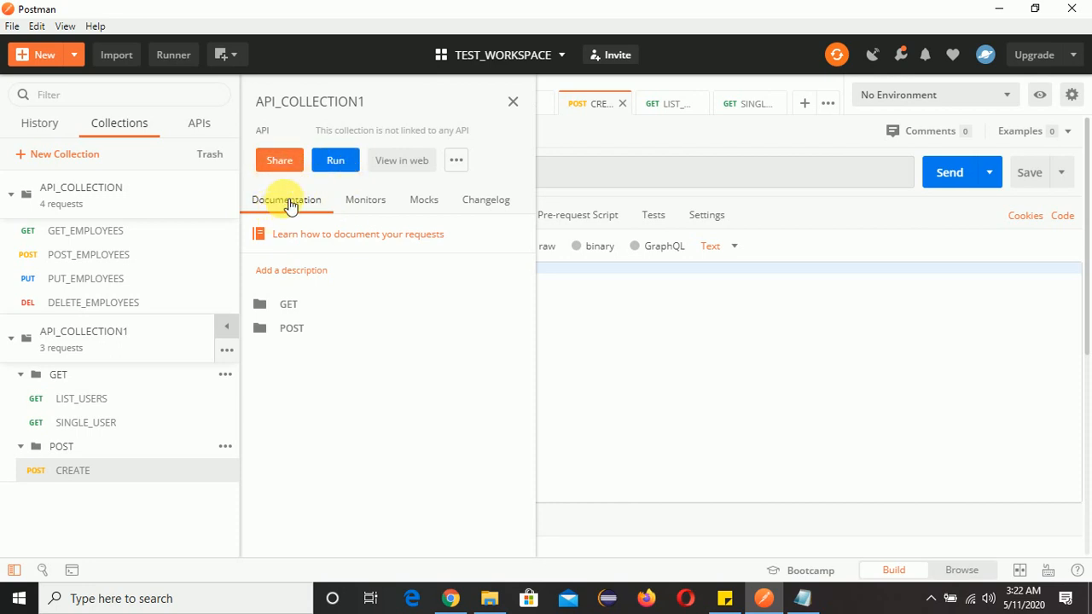
click(281, 164)
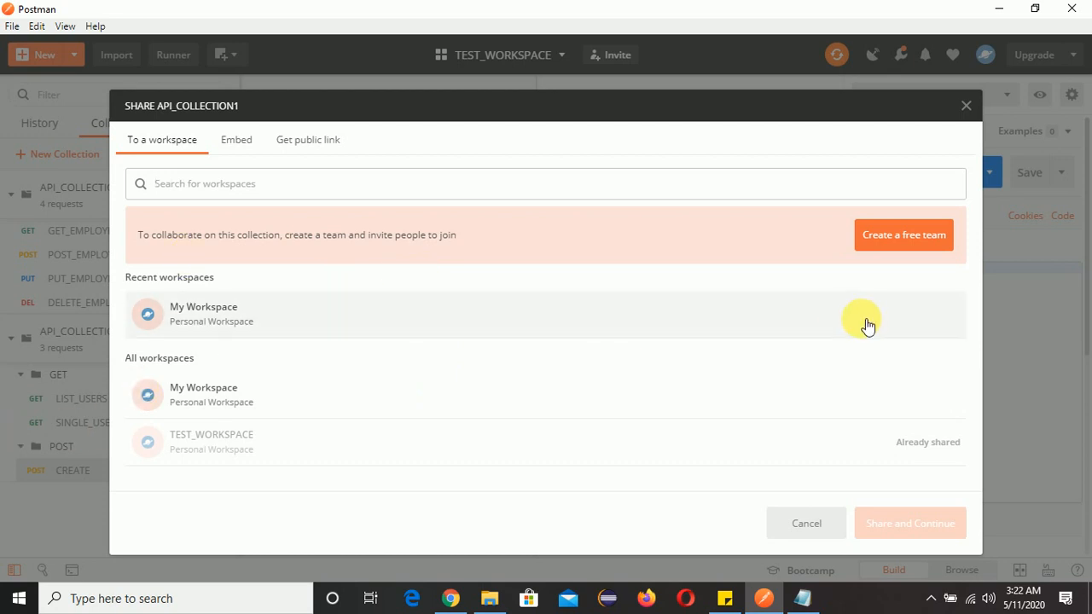
click(966, 106)
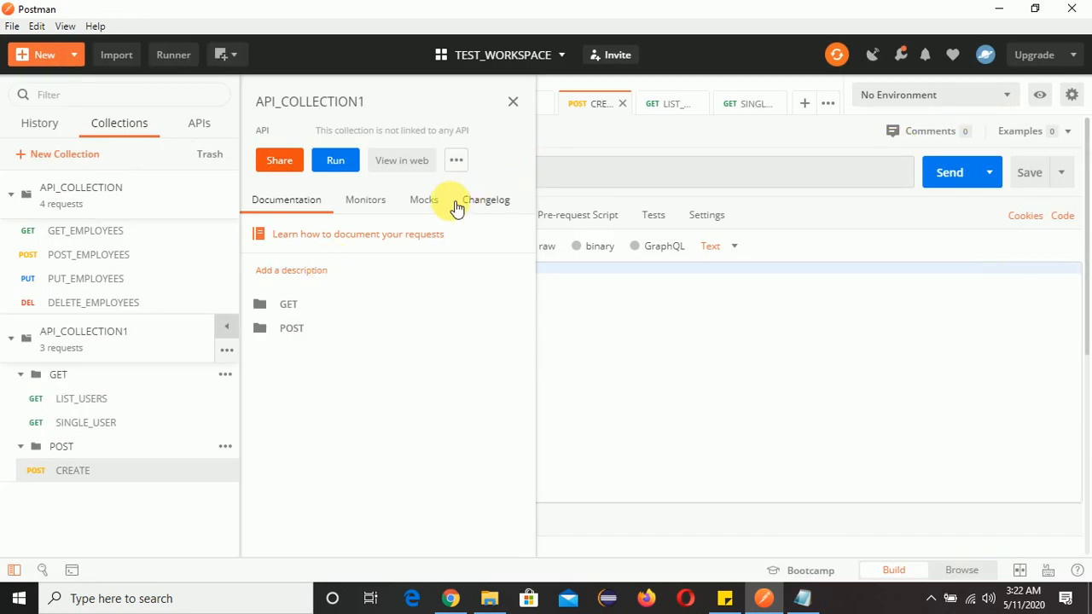
click(457, 162)
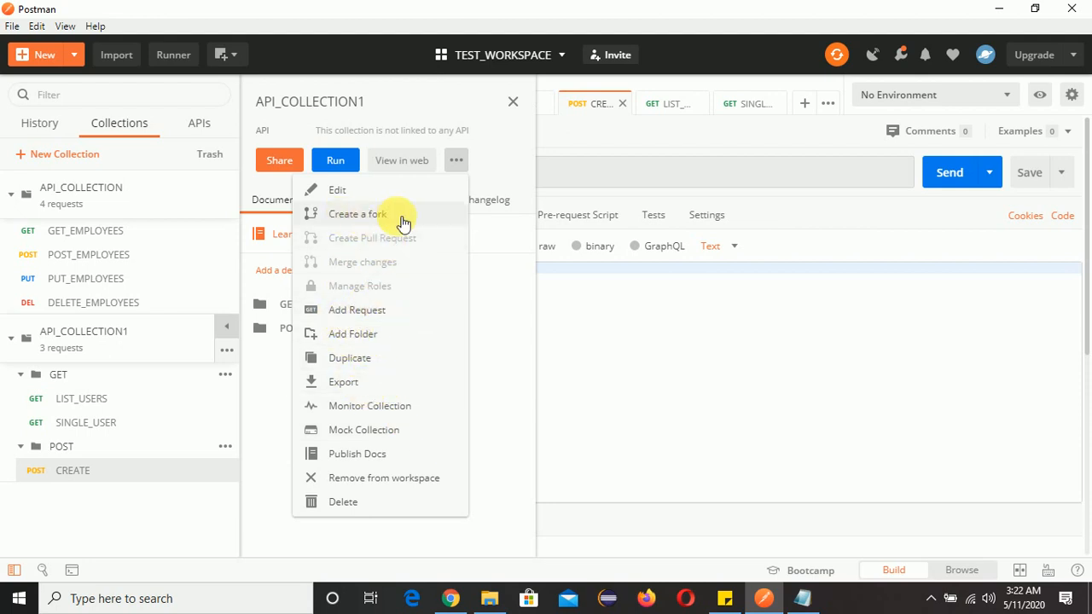
click(403, 409)
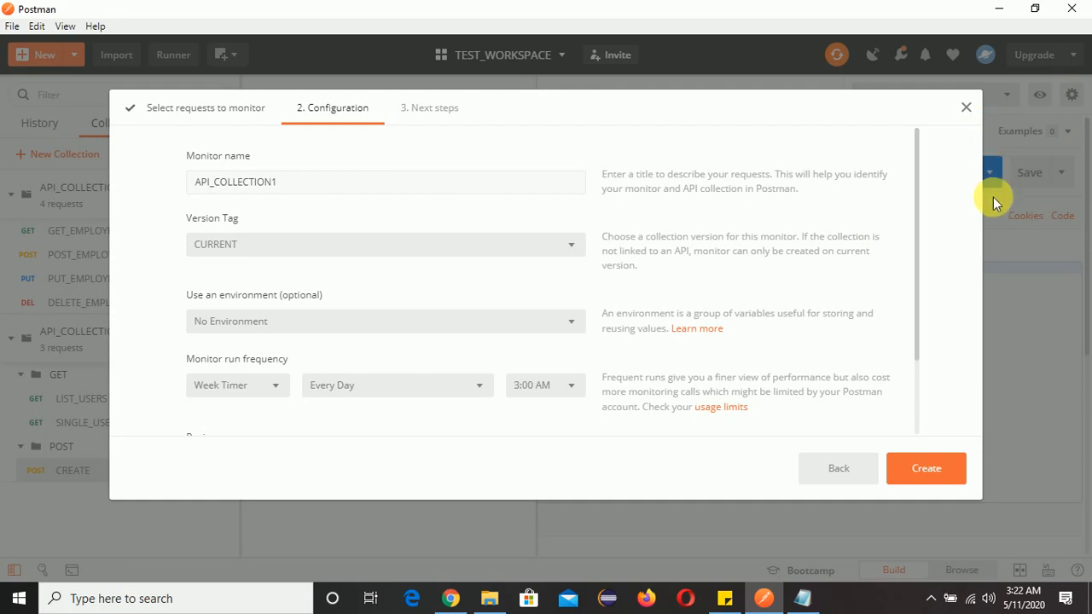
click(966, 108)
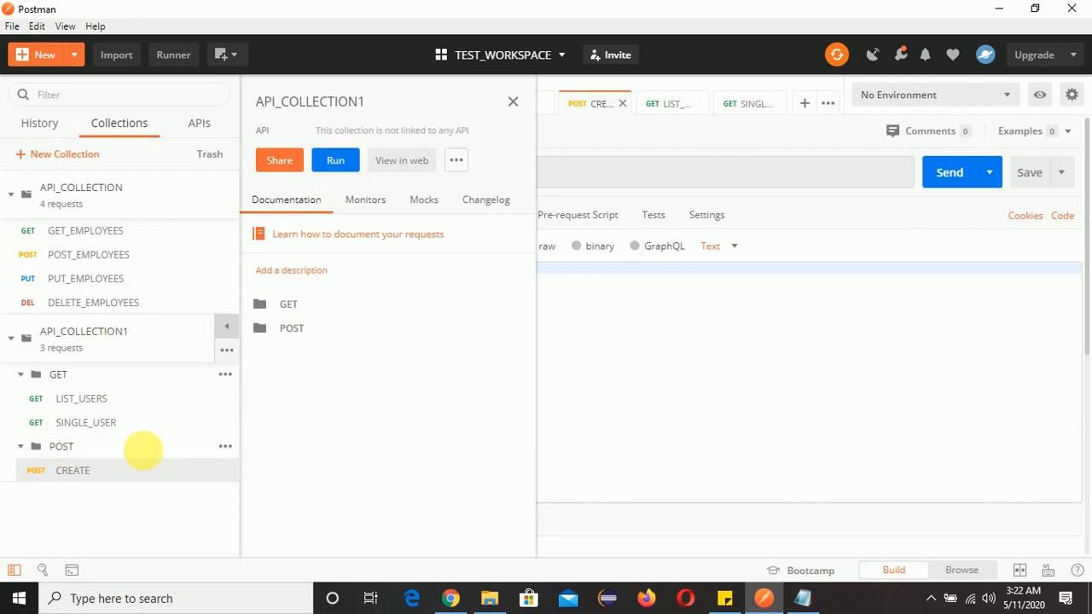
Open the Collection Runner for API_COLLECTION1, keeping No Environment selected
click(337, 162)
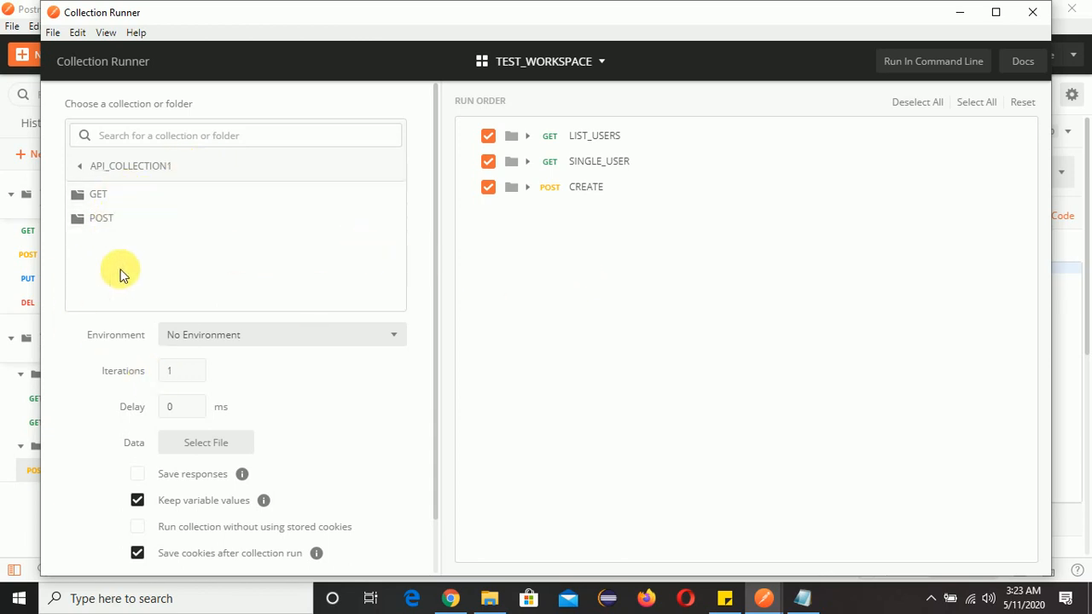
click(189, 170)
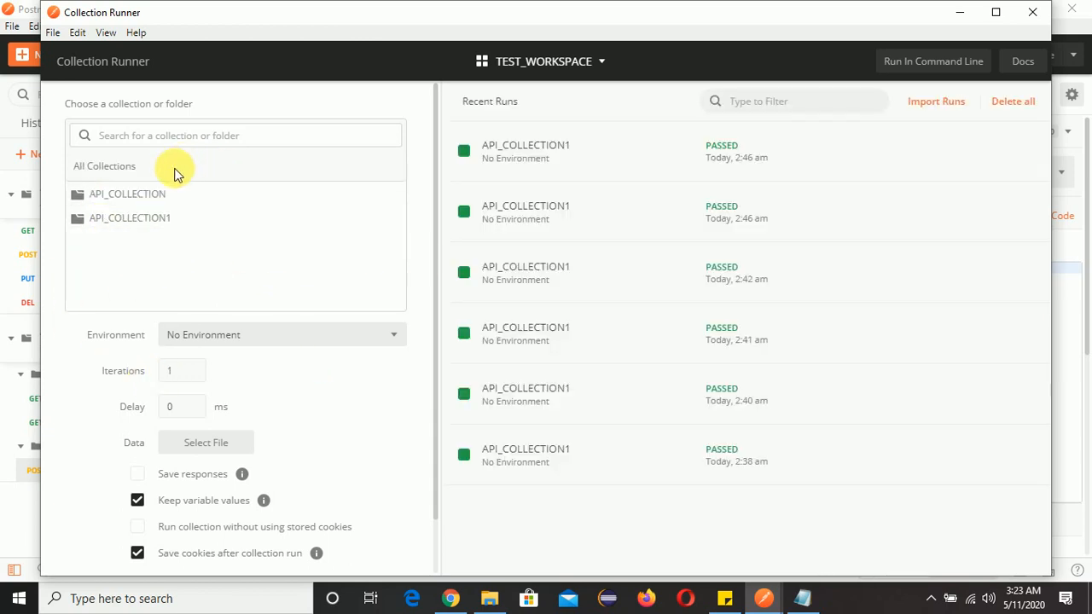
click(163, 222)
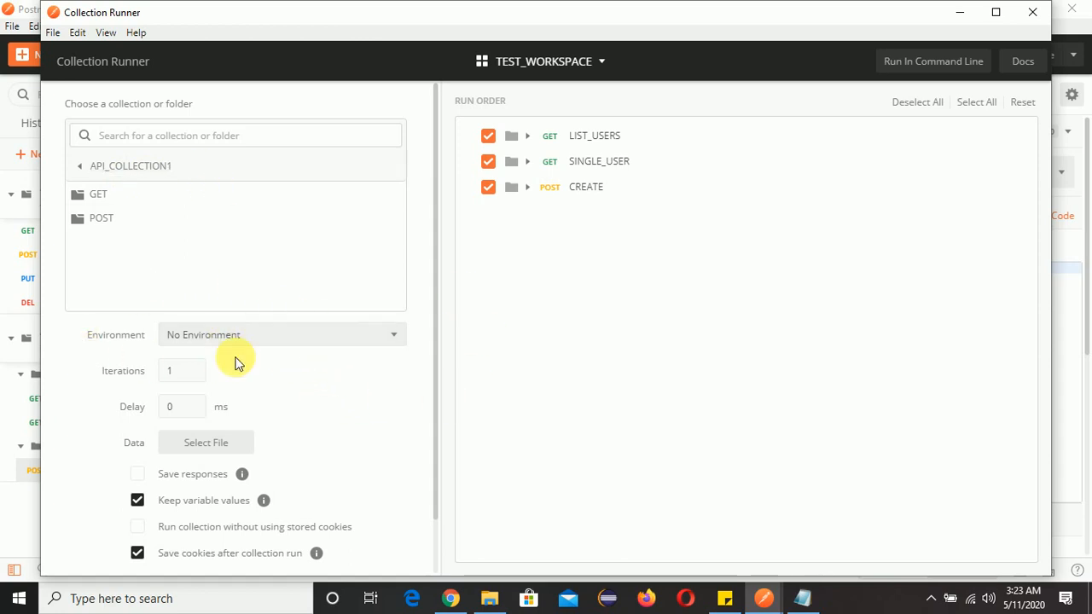
click(382, 339)
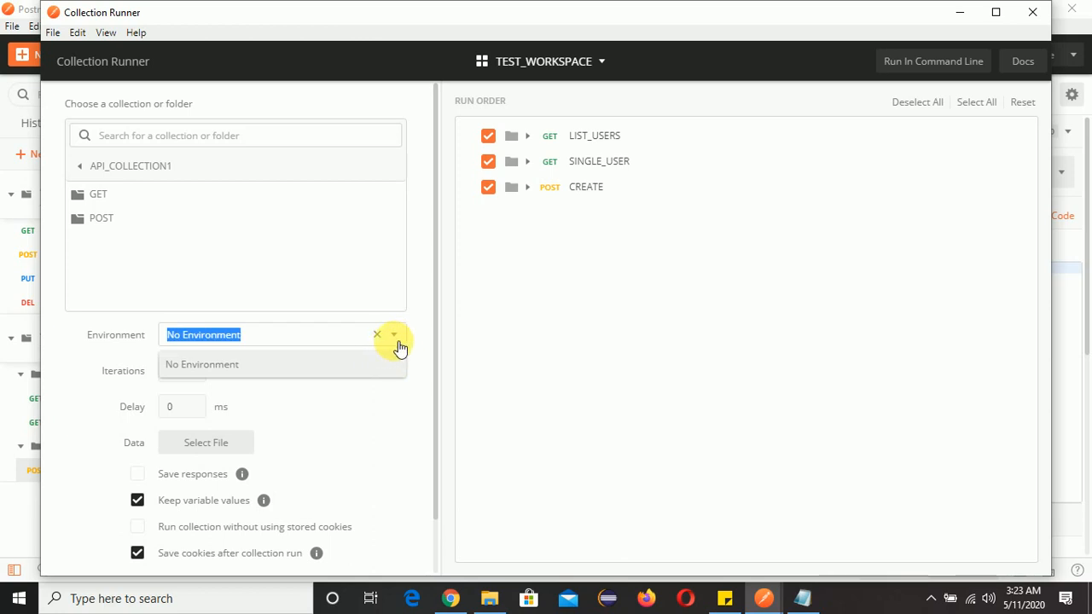
click(399, 346)
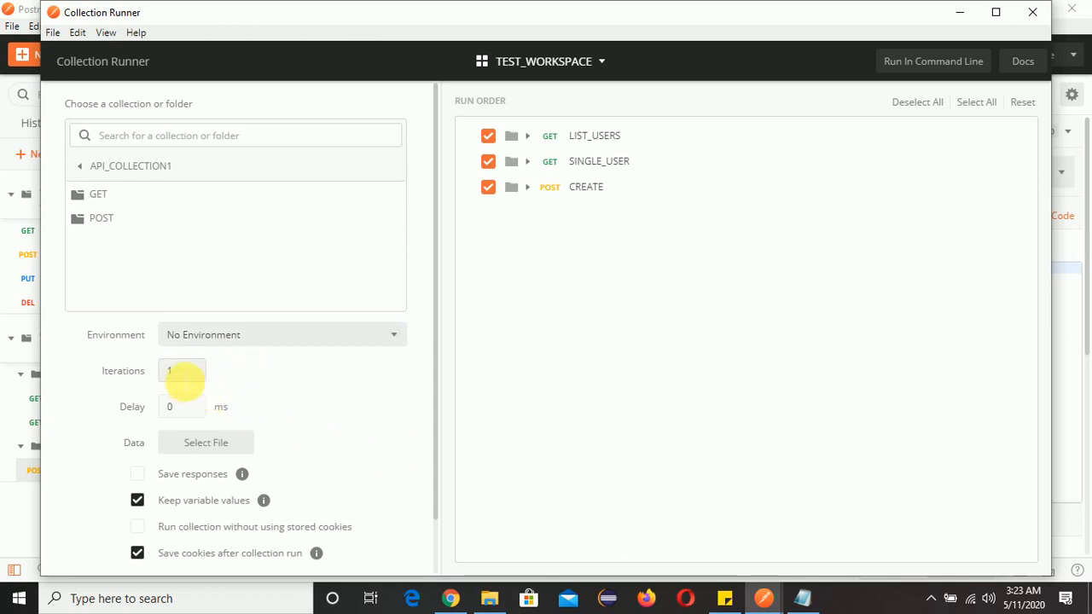
Set the run to 2 iterations with 0 ms delay and run API_COLLECTION1
click(184, 373)
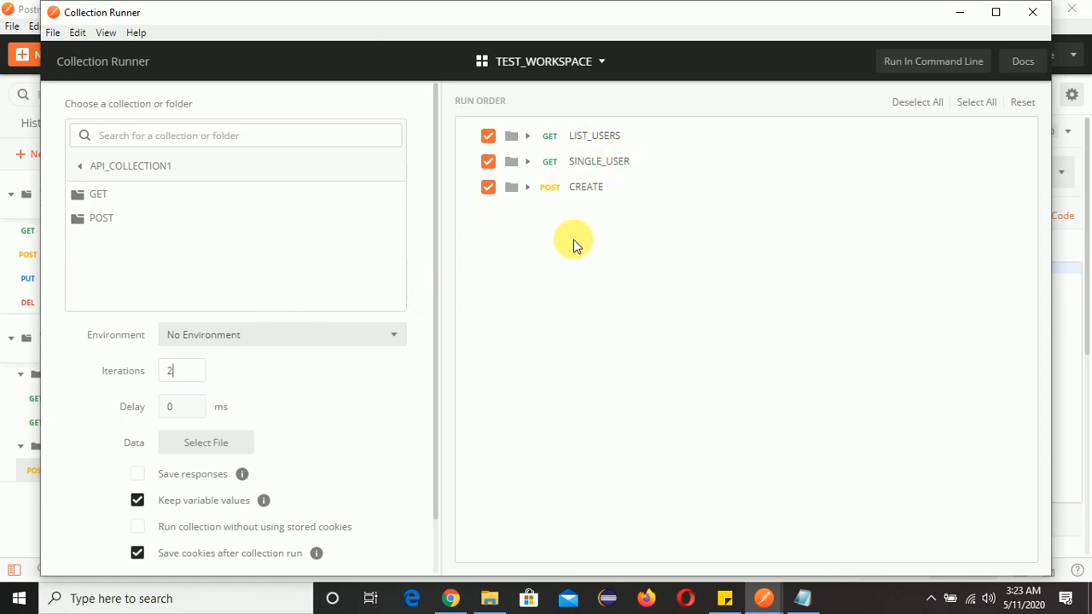
scroll(205, 384, down, 1)
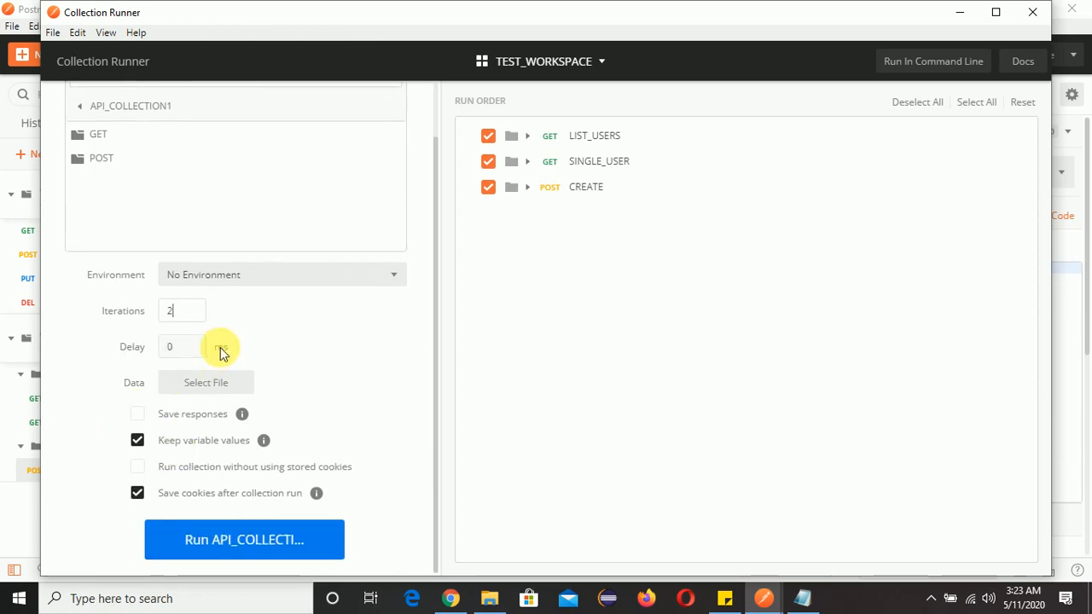
click(181, 347)
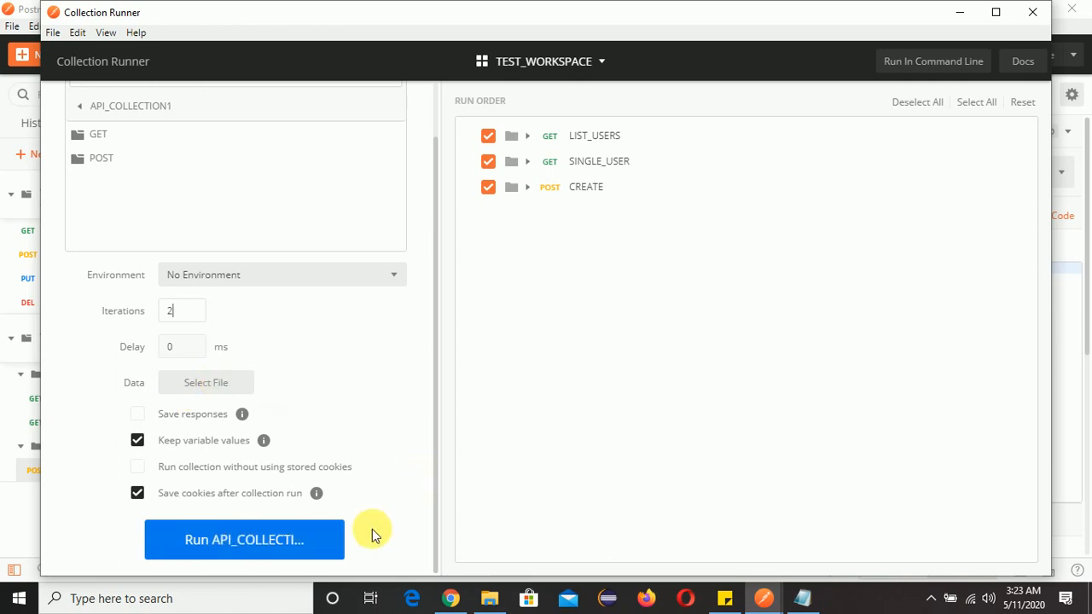
click(307, 543)
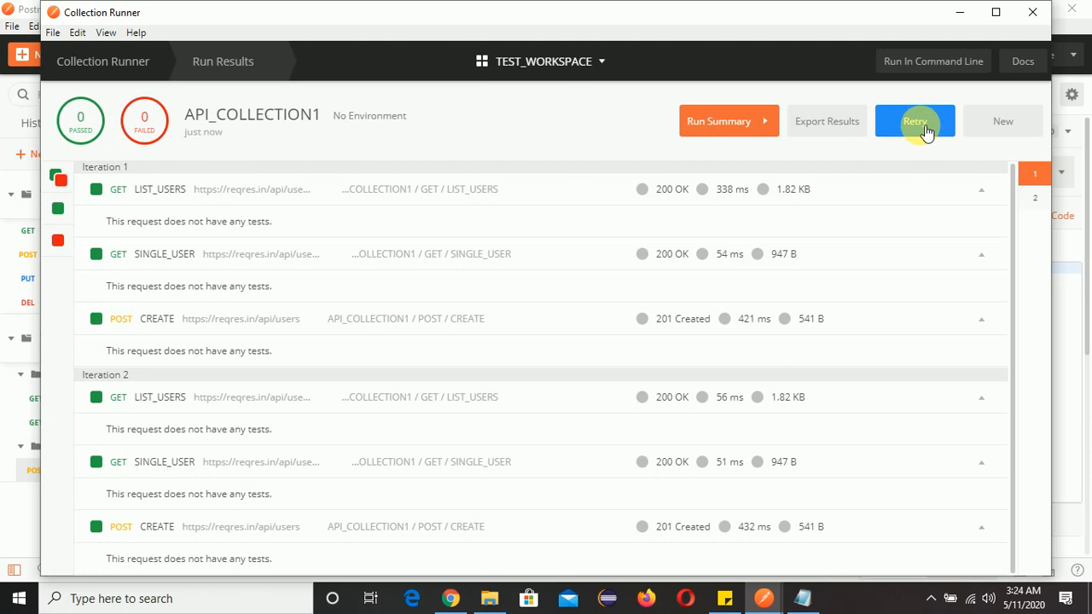
Review the run summary per request and iteration, and look at the export results save dialog without saving
click(744, 136)
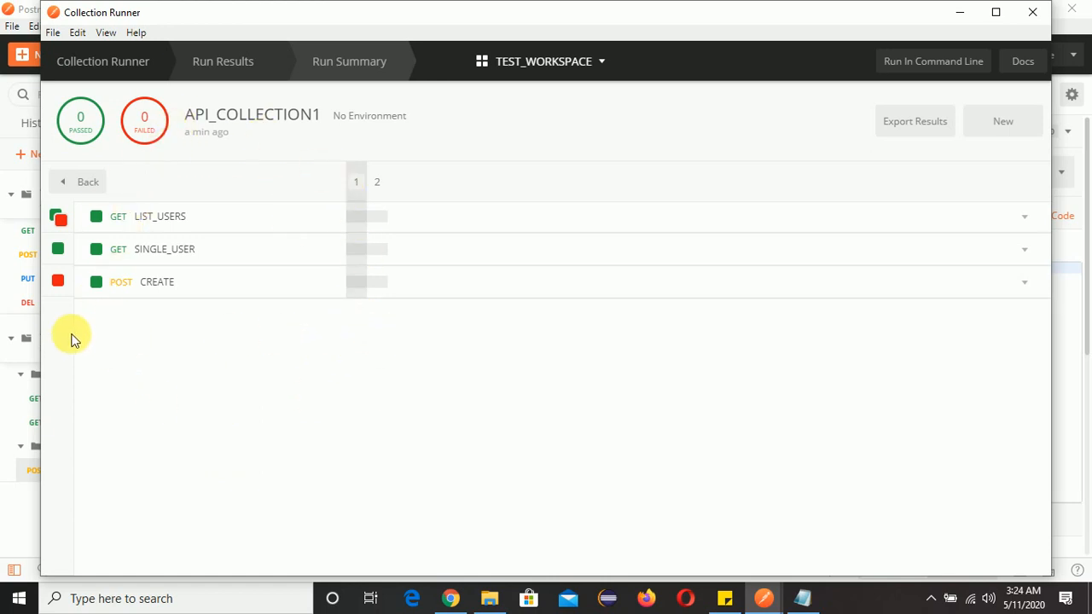
click(61, 283)
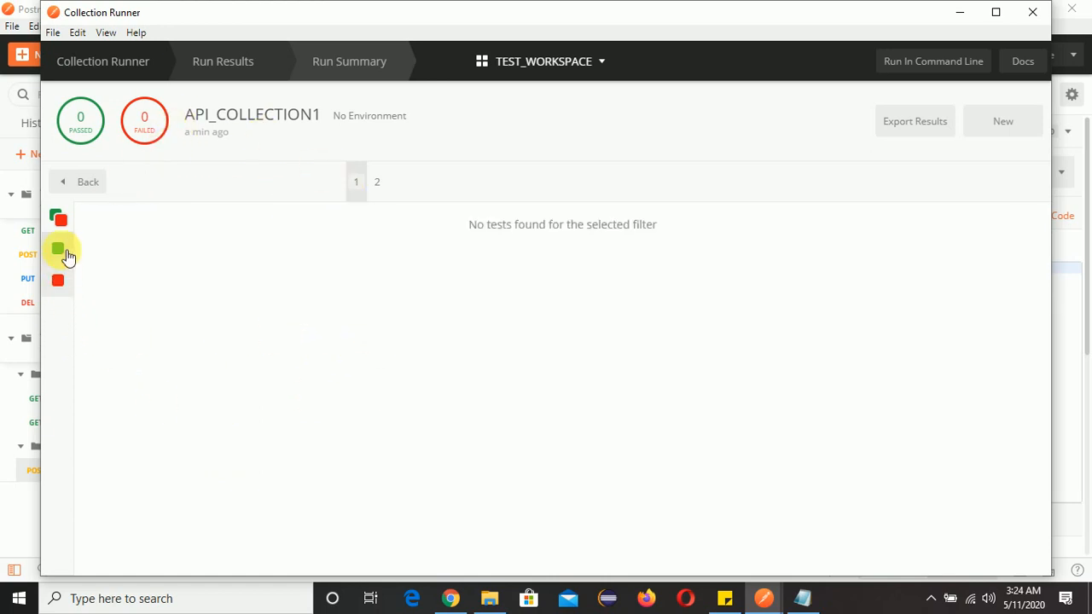
click(59, 219)
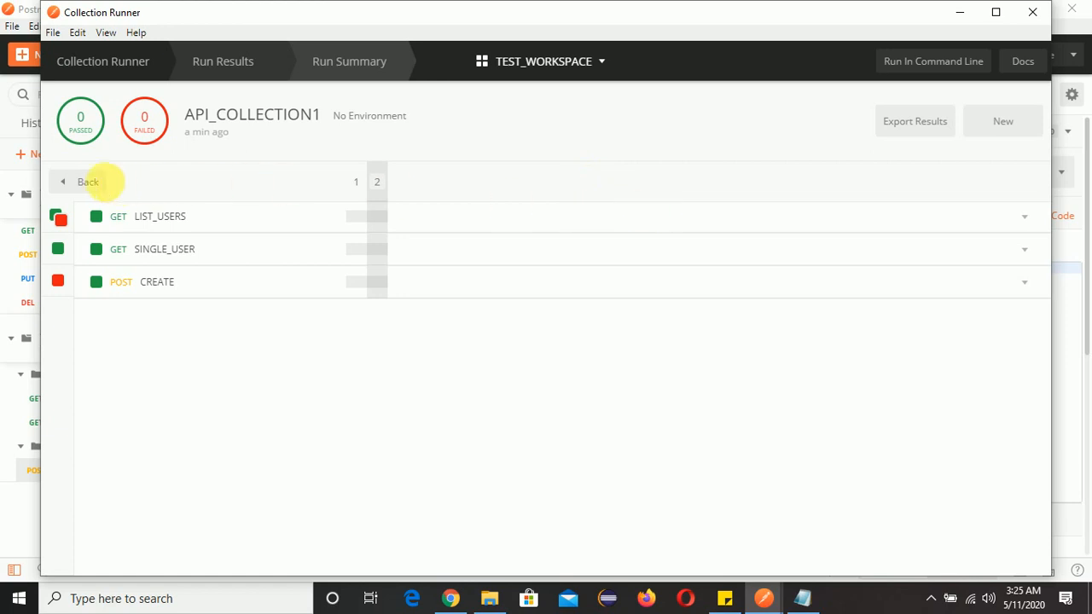
click(101, 181)
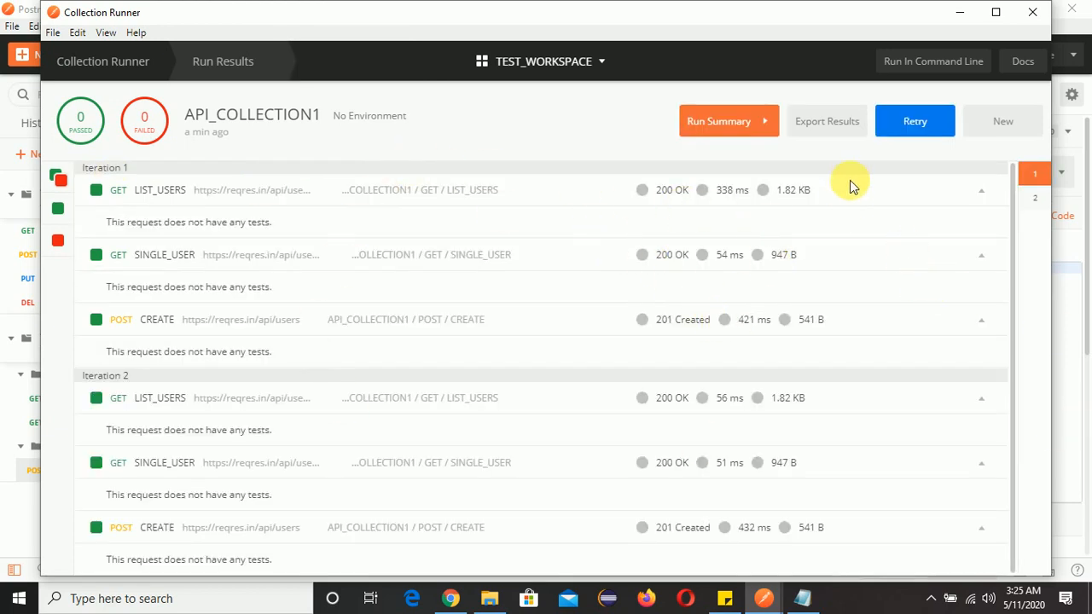
click(834, 135)
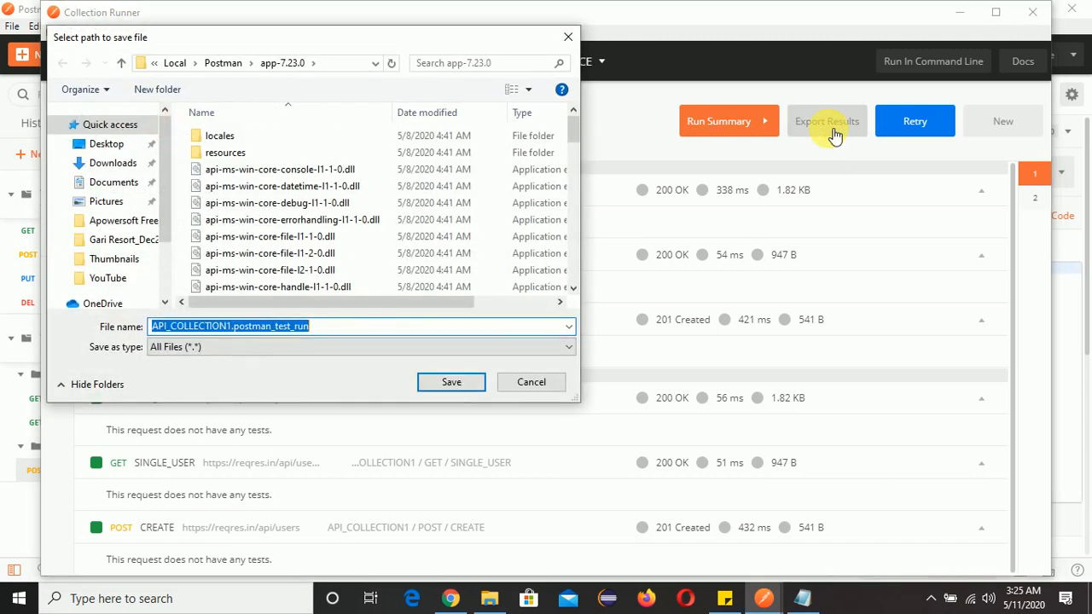
click(541, 386)
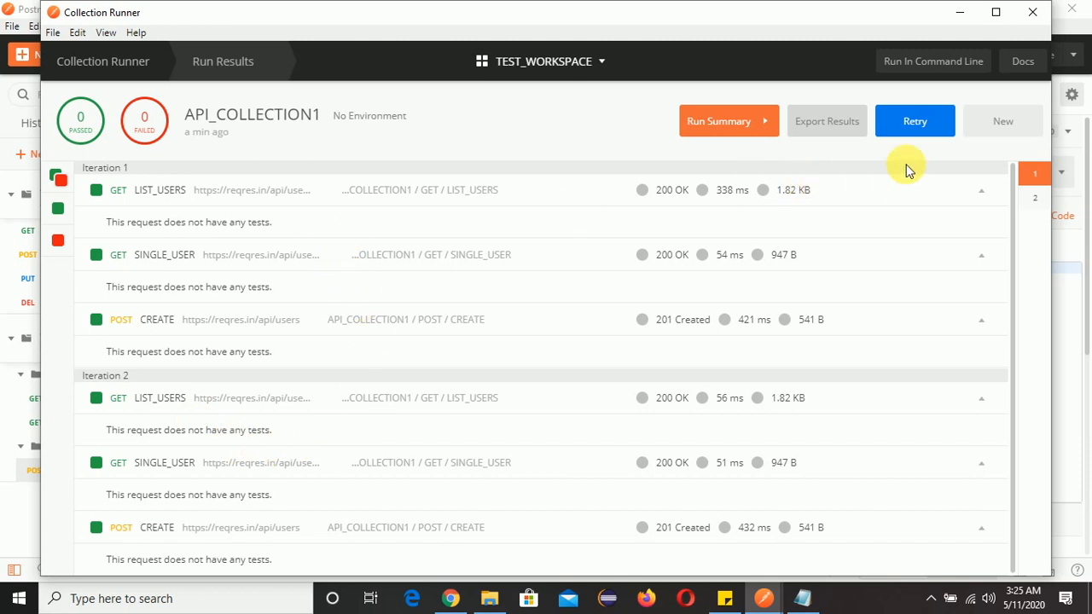
Rerun the collection from the run results
click(914, 122)
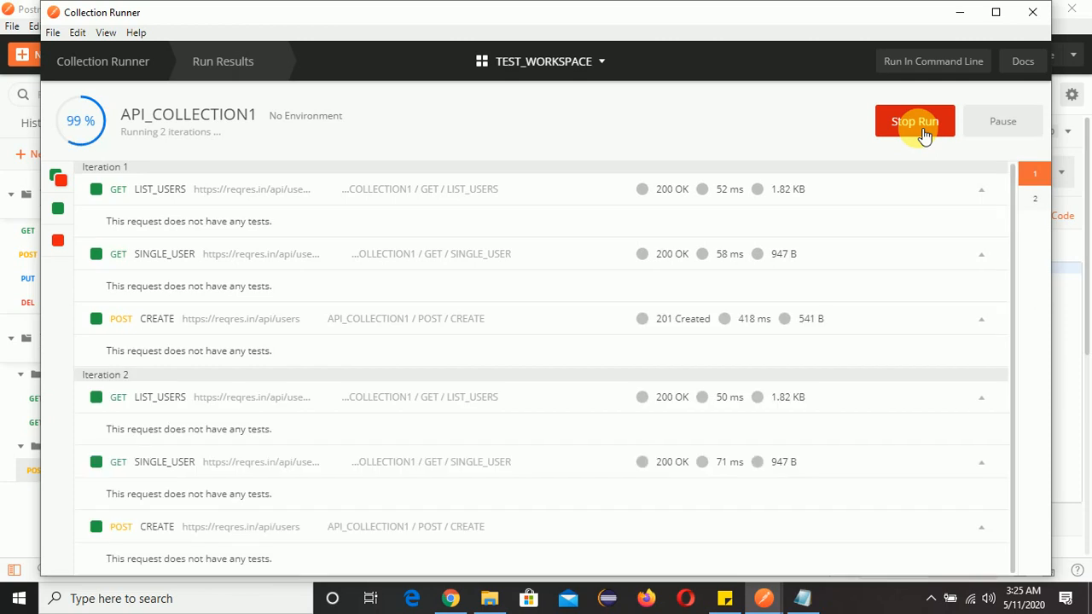